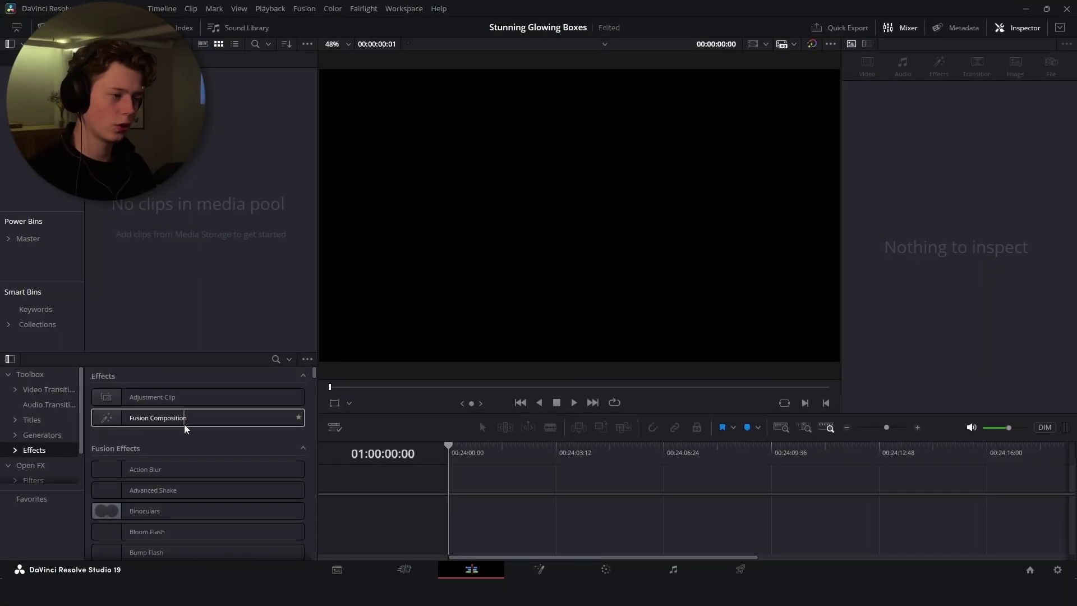
- Add a Fusion Composition clip to the empty timeline and open it for node editing on the Fusion page
drag(187, 422, 450, 486)
click(523, 480)
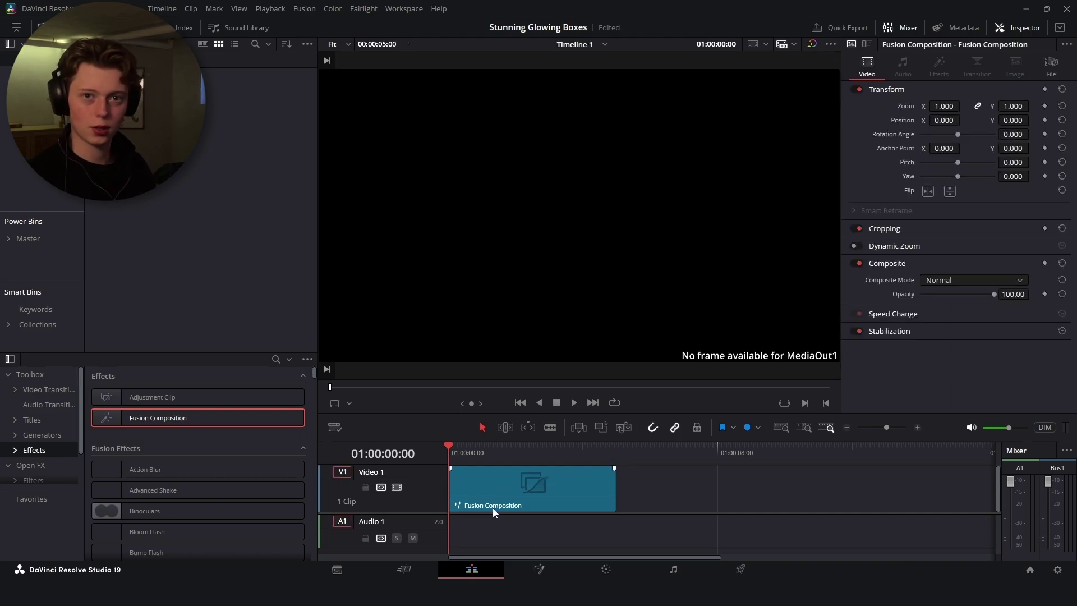
click(540, 569)
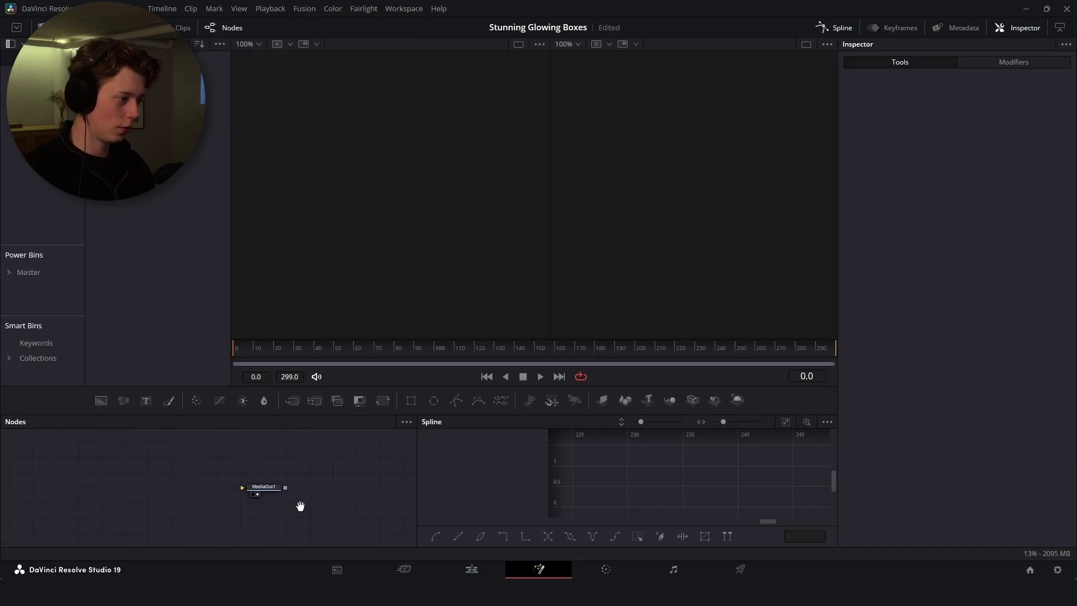
- Switch the project's timeline format to the vertical resolution of 1080 x 1920 and save the project settings
click(1057, 569)
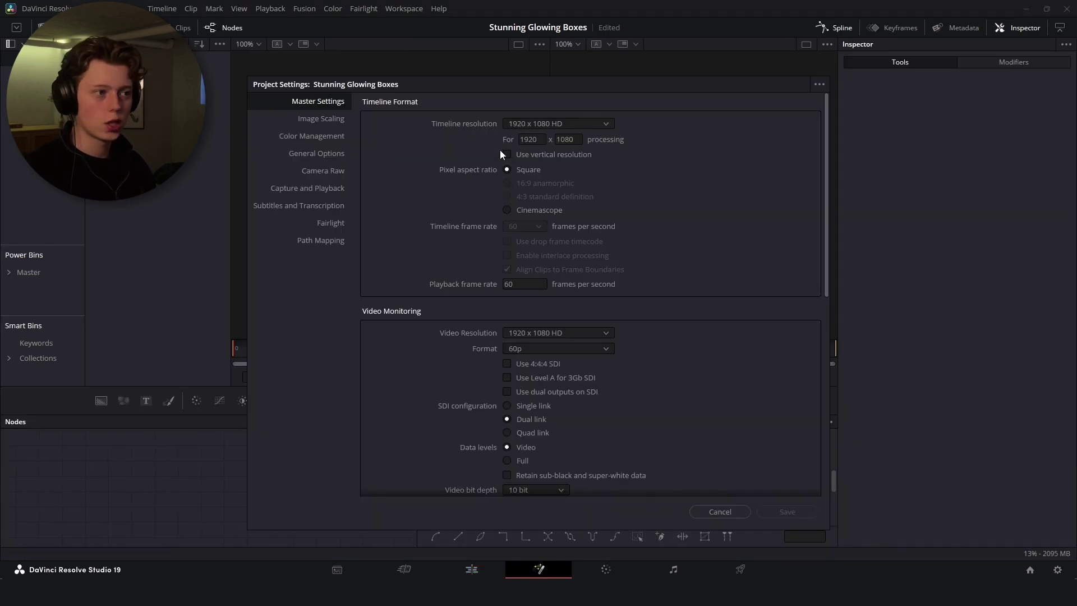
click(790, 512)
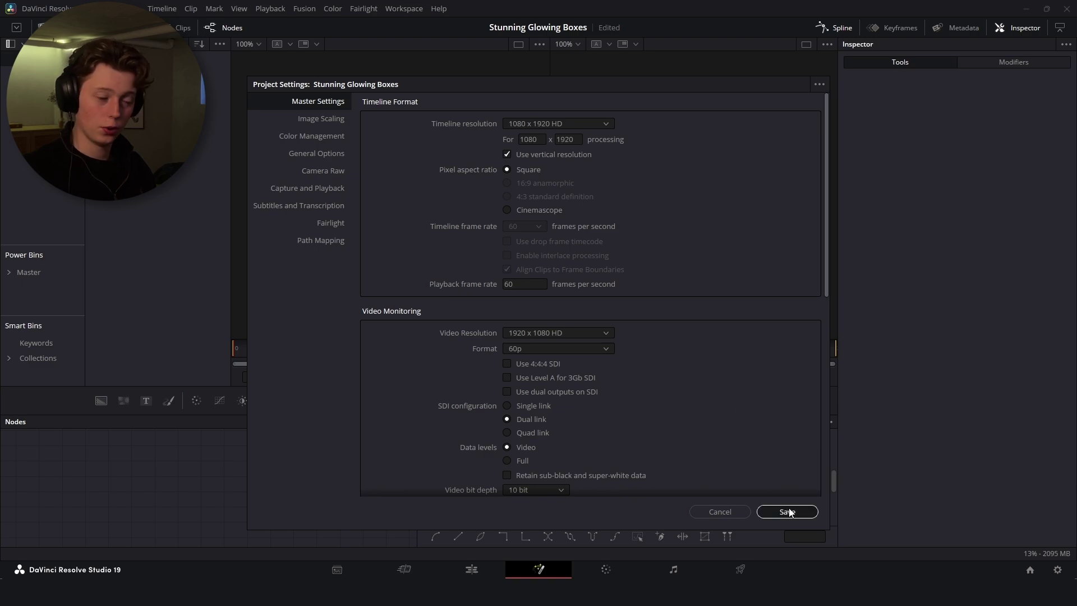
- Add a Background node connected to MediaOut1 and make it fully transparent with an alpha of 0
click(101, 400)
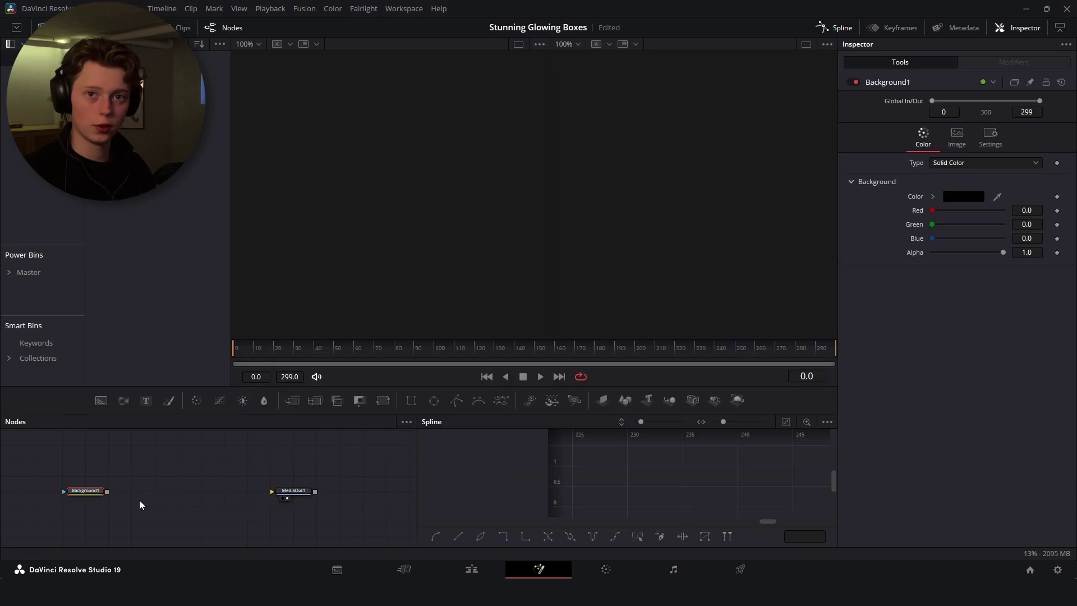
key(Delete)
drag(97, 400, 79, 501)
drag(107, 507, 275, 492)
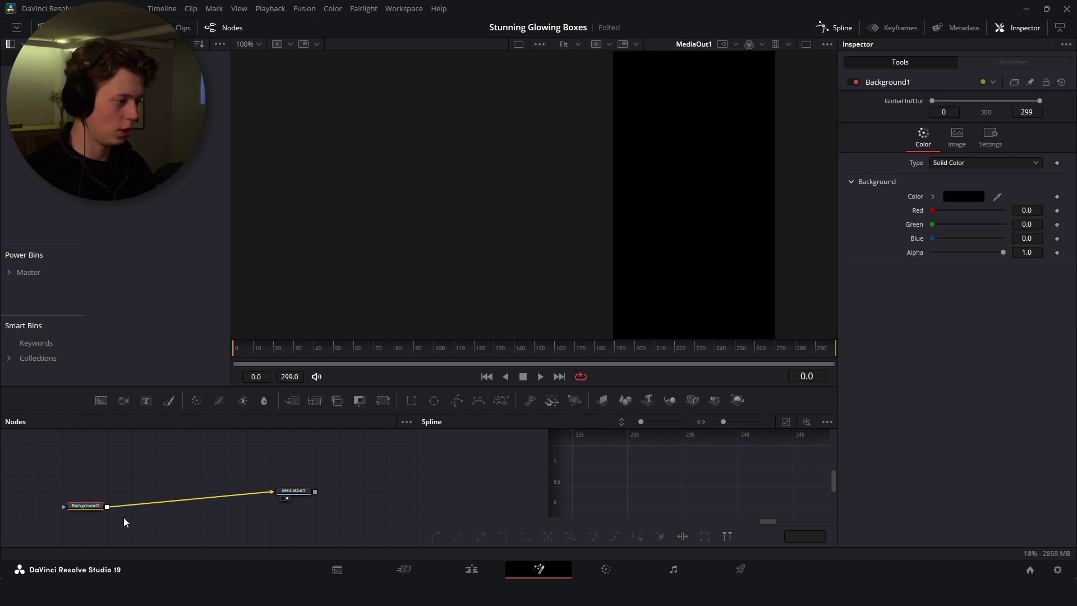
drag(89, 507, 90, 495)
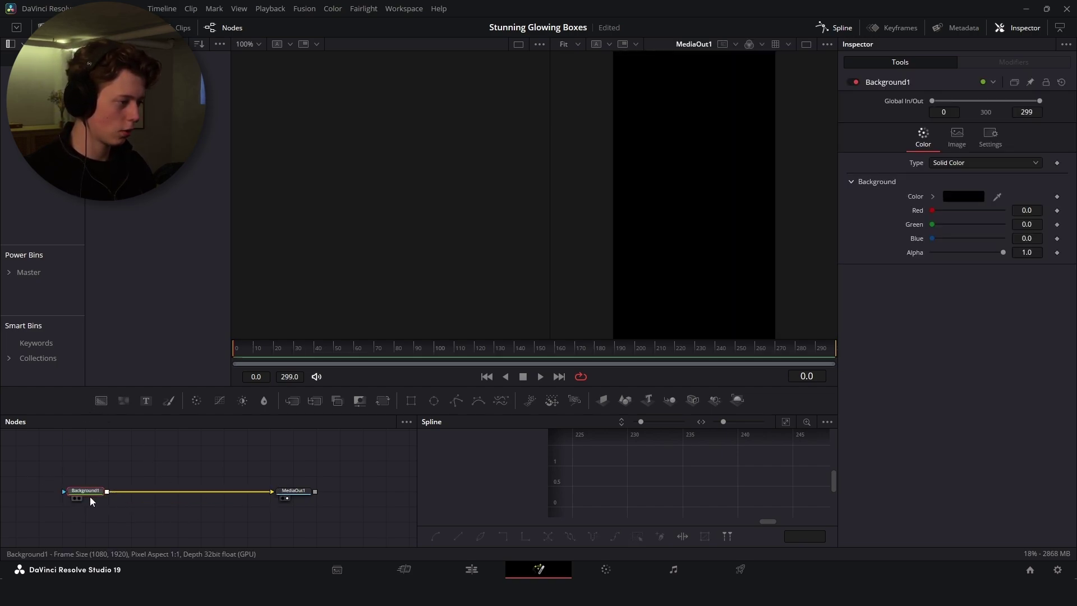
double_click(1034, 254)
text(0)
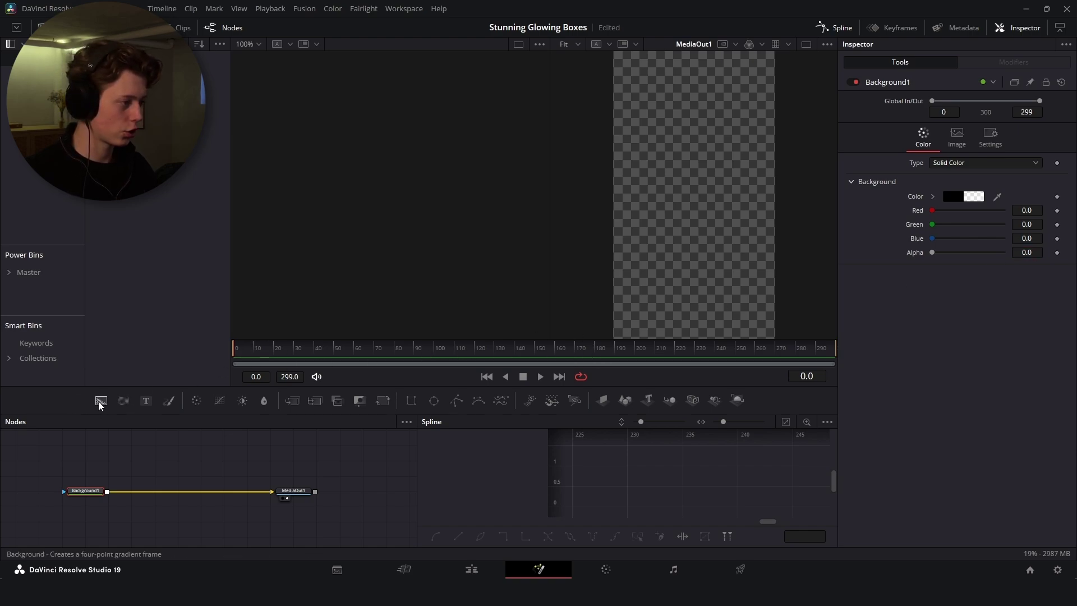
- Merge a second Background node over the transparent one and mask it with a Rectangle node
drag(102, 401, 129, 491)
drag(411, 400, 172, 452)
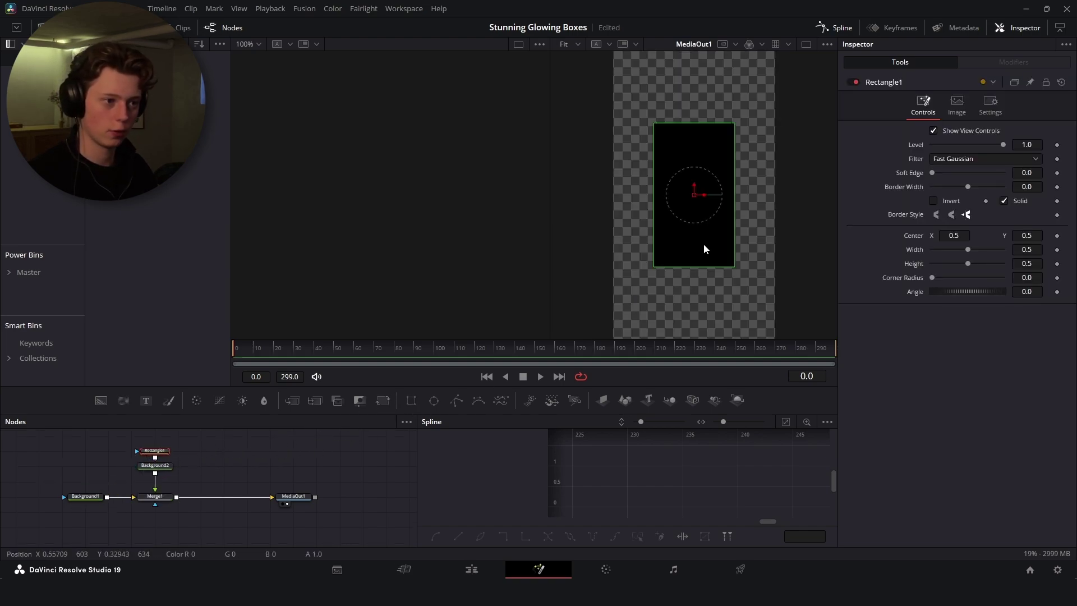
- Try stretching the rectangle mask's height and width in the viewer, and reset both to their defaults
drag(694, 266, 698, 308)
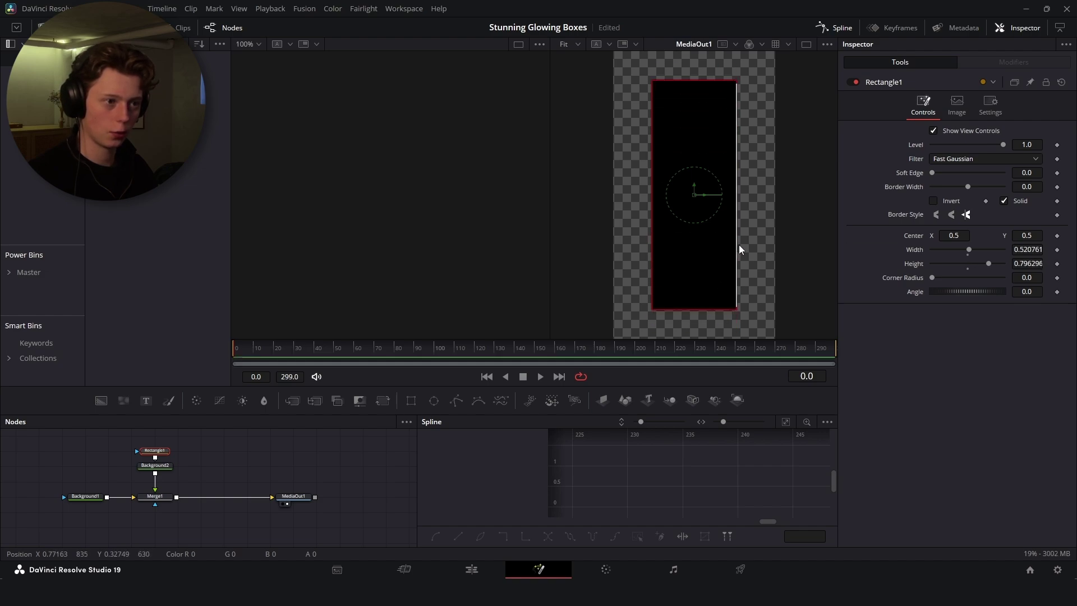
drag(739, 245, 752, 244)
double_click(910, 253)
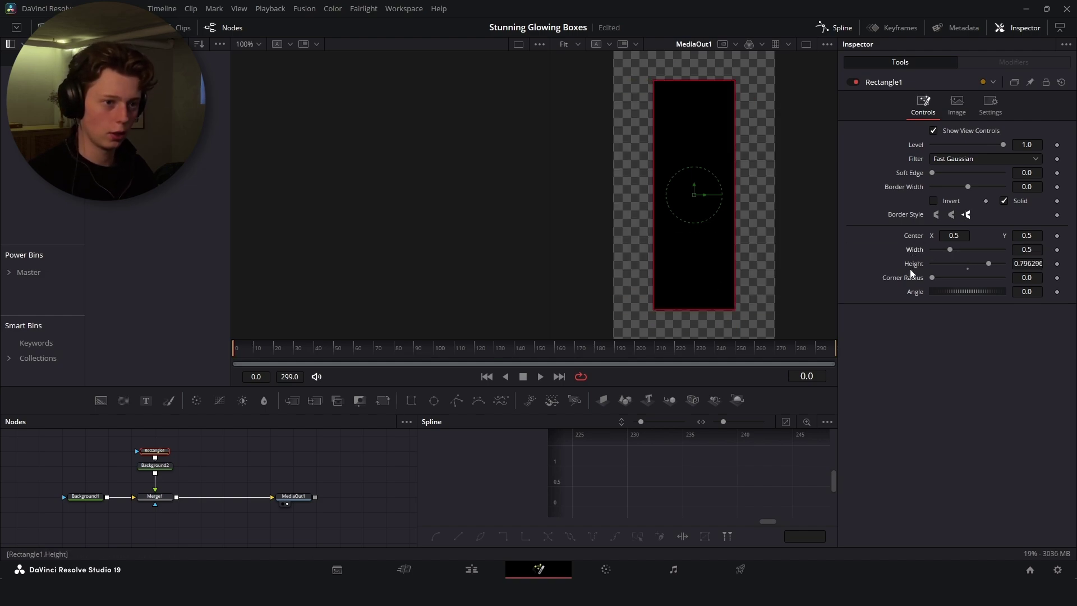
double_click(909, 265)
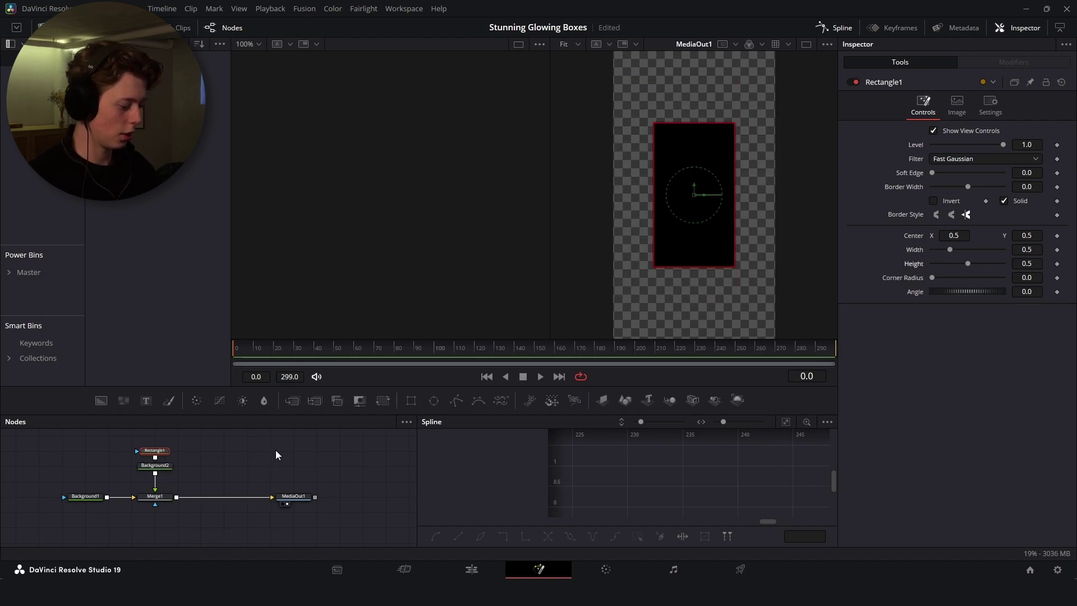
- Rename the rectangle mask node as ForegroundBox
key(F2)
text(Foregrun)
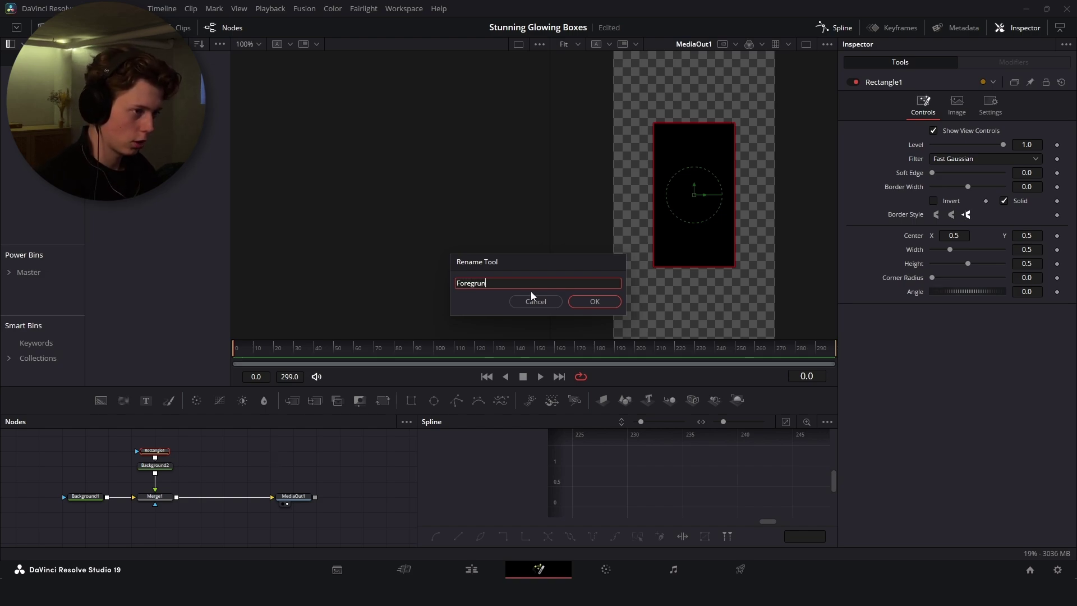
key(BackSpace)
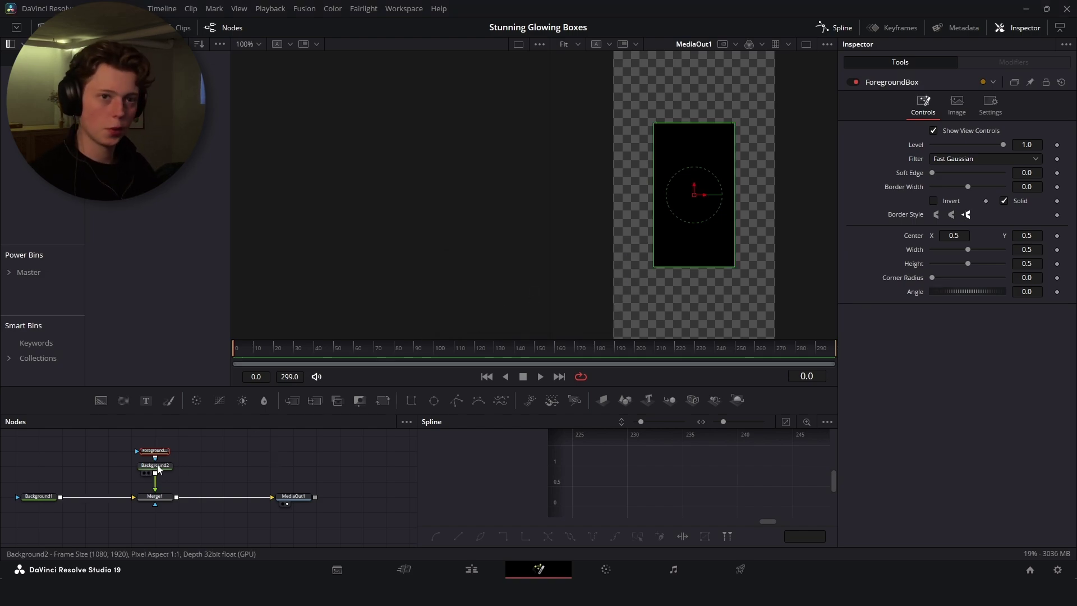
- Change Background2 to a radial gradient and place its start point near the box's centre, at about X 0.54, Y 0.5
click(158, 466)
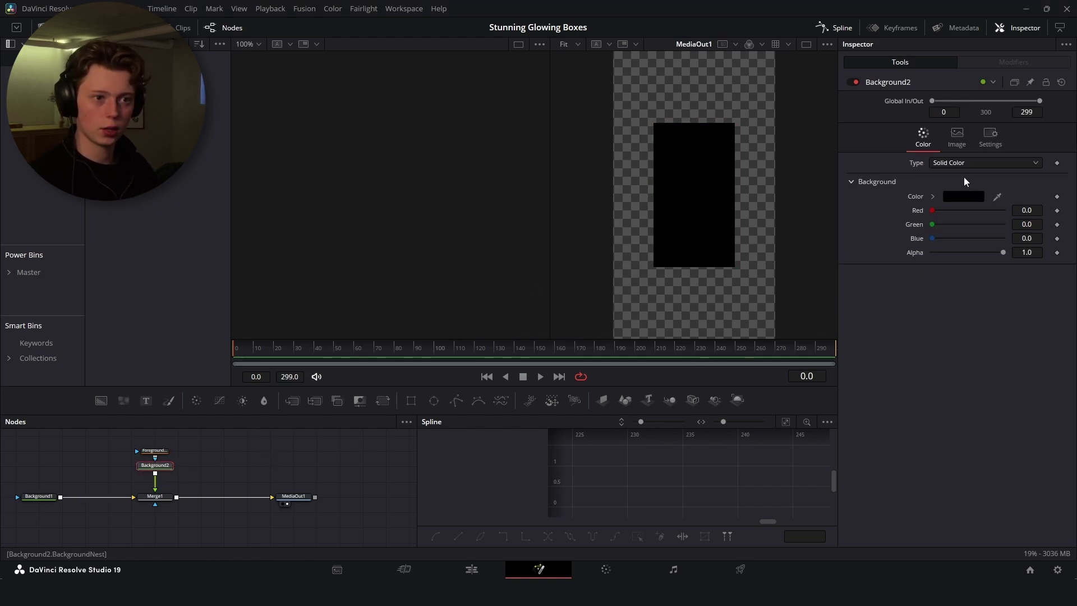
click(955, 163)
click(959, 226)
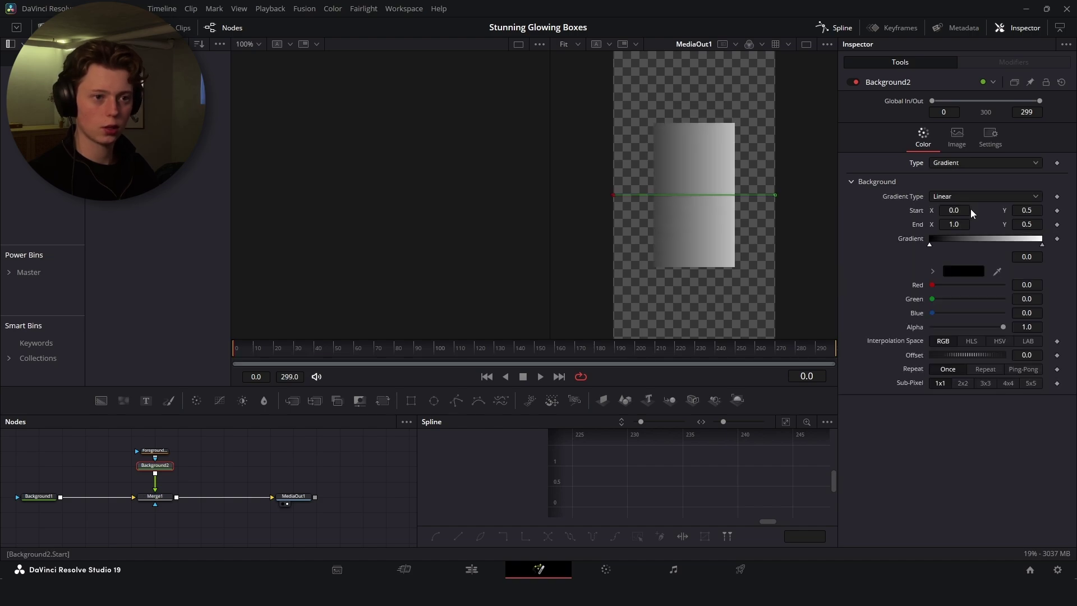
click(951, 196)
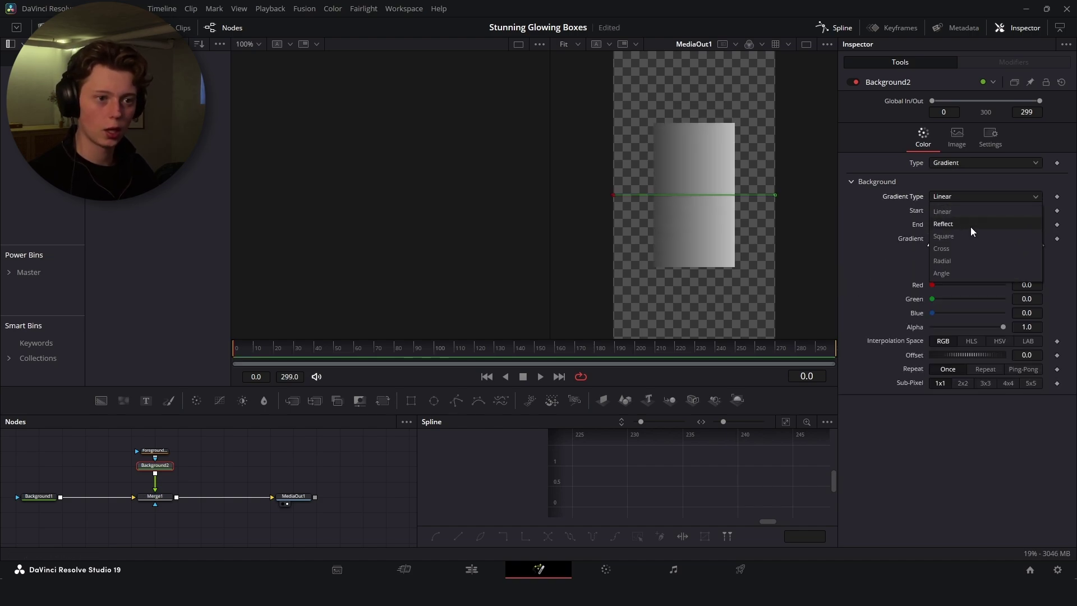
click(942, 261)
drag(613, 194, 700, 195)
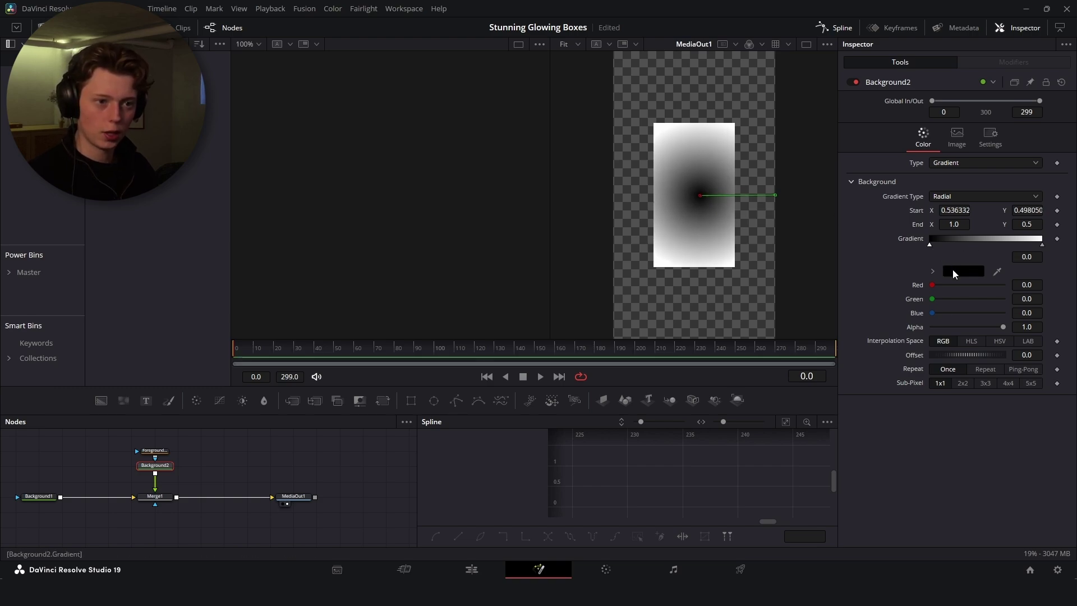
- Colour Background2's gradient bright purple at the start stop and dark purple at the end stop
click(954, 271)
click(561, 189)
drag(672, 209, 670, 204)
click(652, 388)
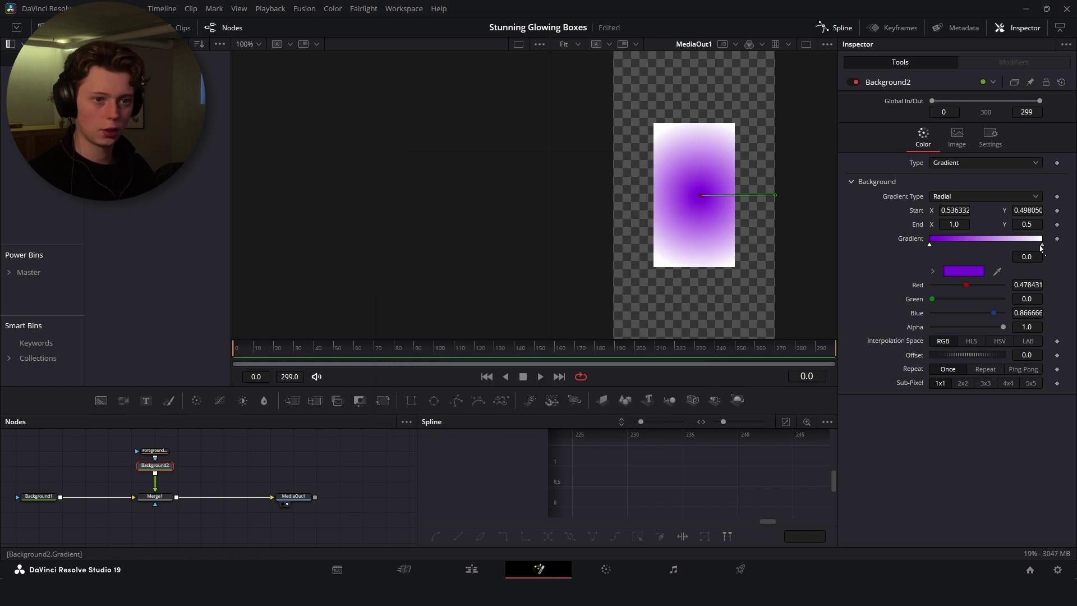
click(1042, 245)
click(963, 271)
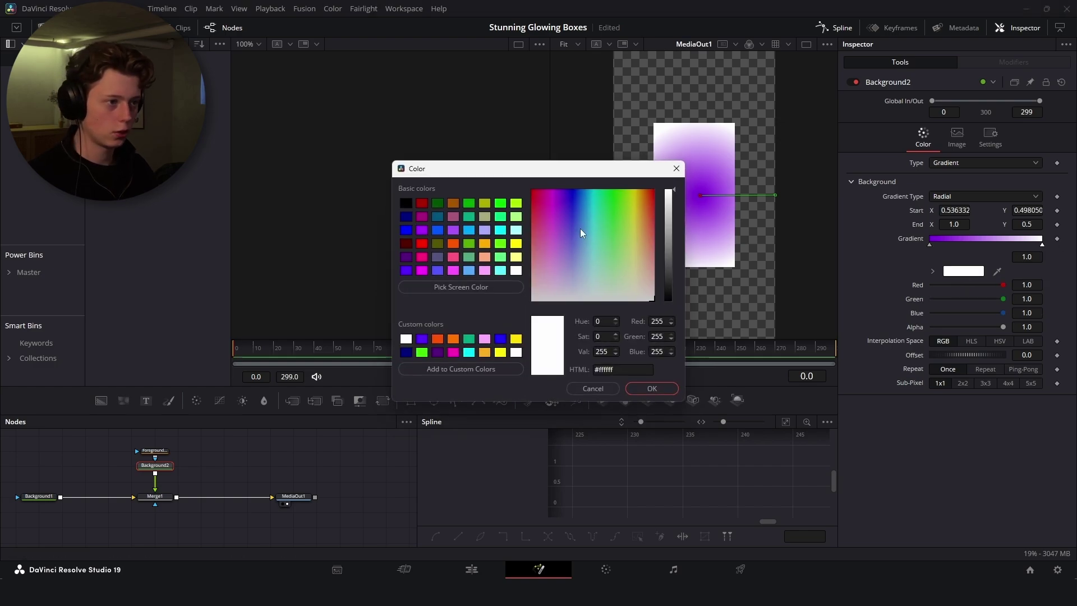
drag(561, 192, 564, 185)
key(Return)
- Round the ForegroundBox mask's corners with a corner radius of 0.146
click(160, 450)
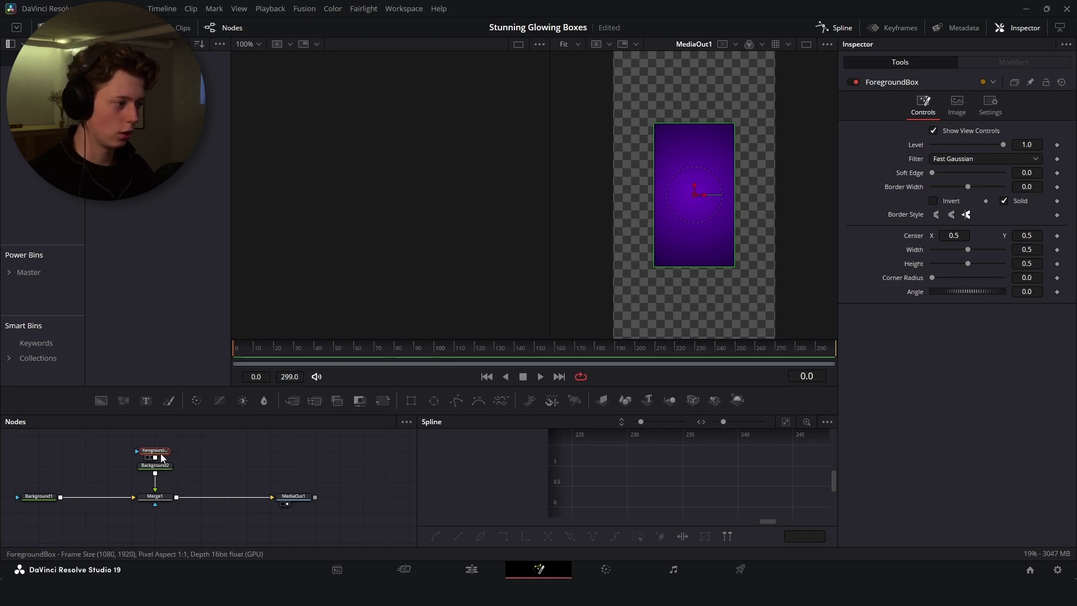
drag(1045, 279, 1059, 280)
click(155, 496)
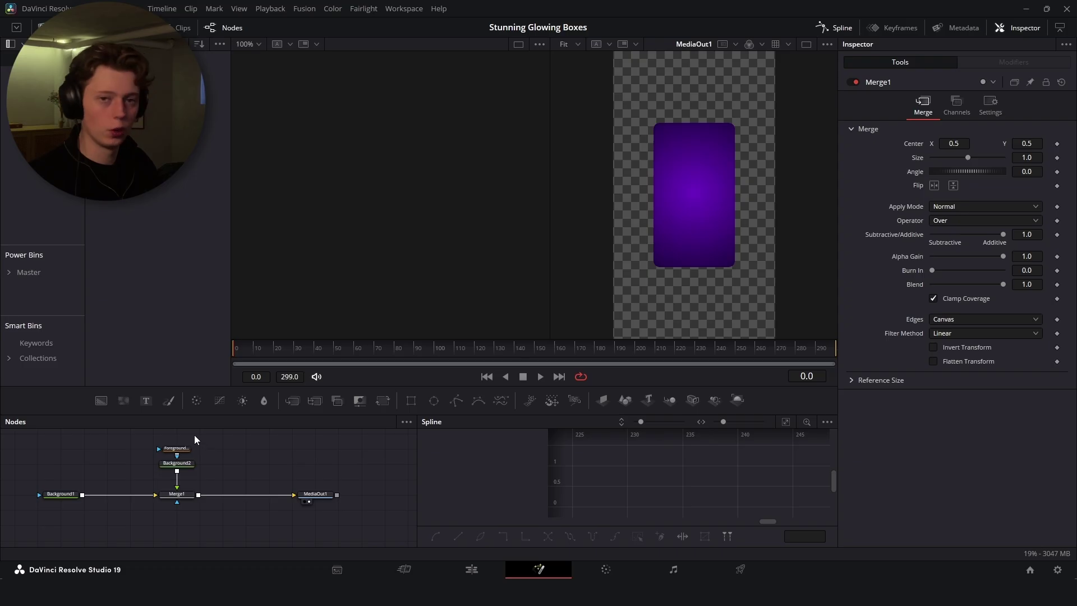
- Duplicate the ForegroundBox, Background2 and Merge1 nodes in front of Merge1, and move Background1 away to make room
drag(196, 435, 191, 505)
key(ctrl+c)
key(ctrl+v)
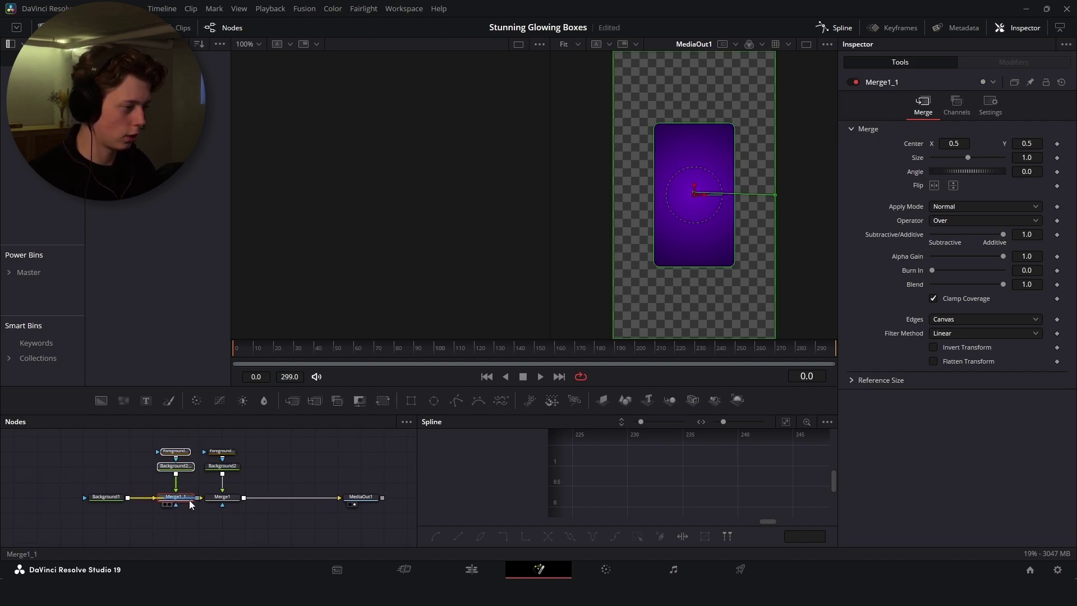
drag(106, 497, 60, 497)
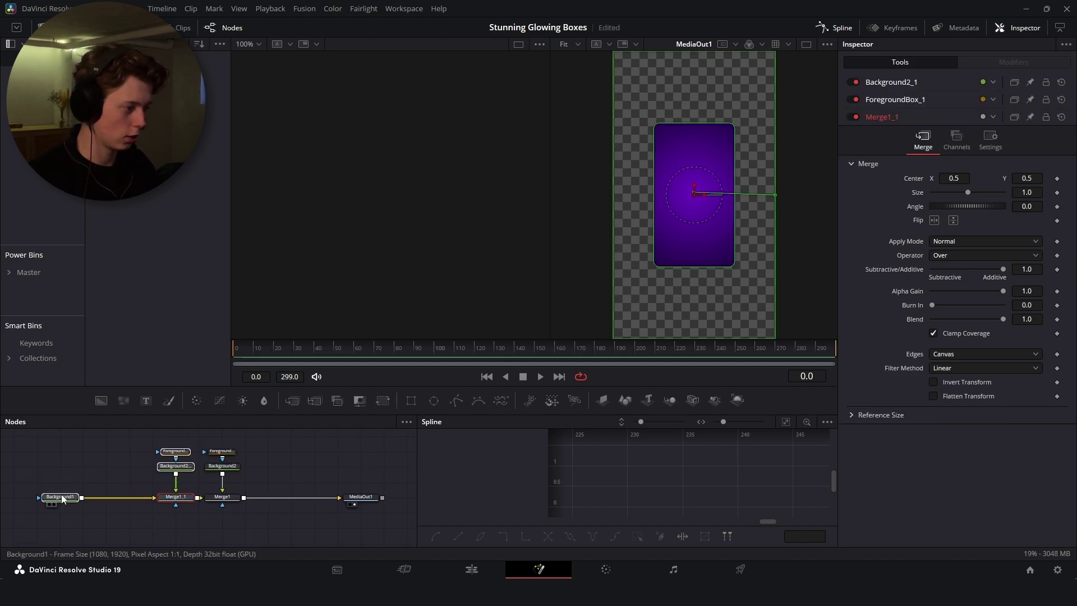
- Pin ForegroundBox's controls and show them together with the controls of its duplicated rectangle
click(175, 451)
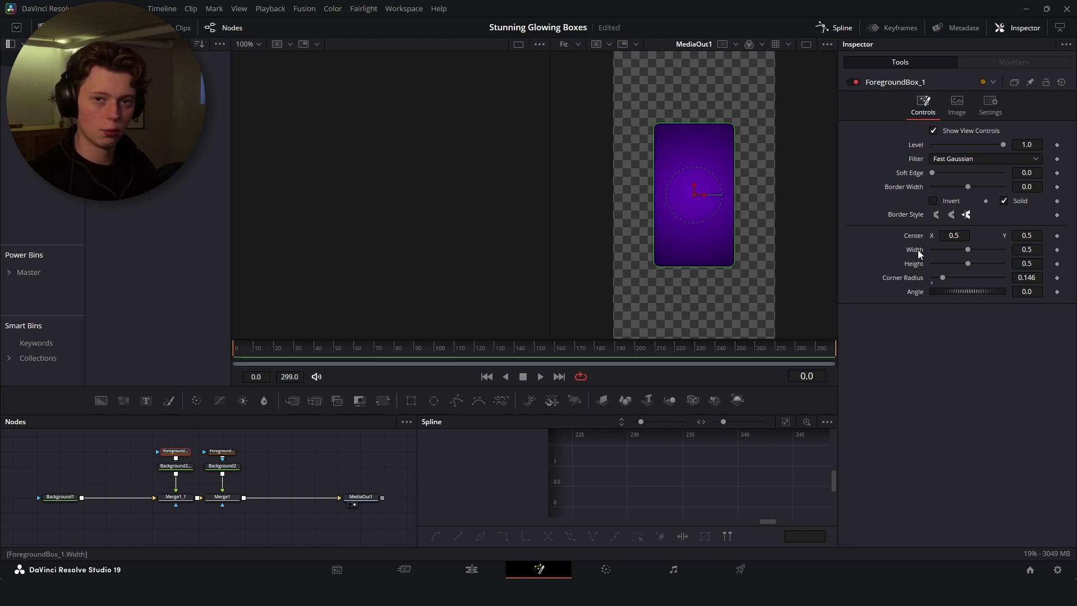
click(223, 451)
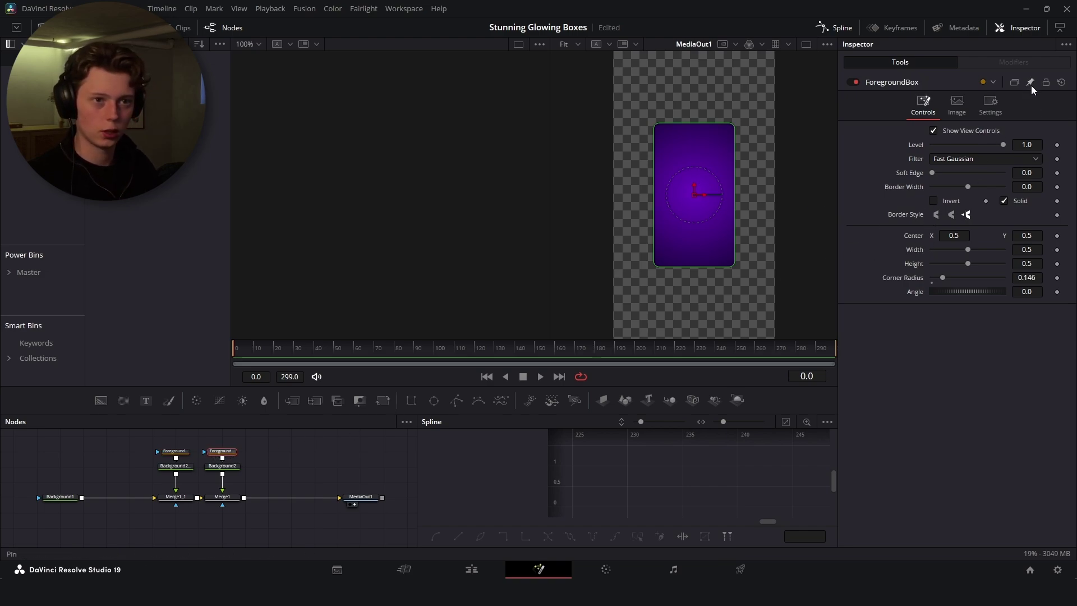
click(1030, 82)
click(175, 451)
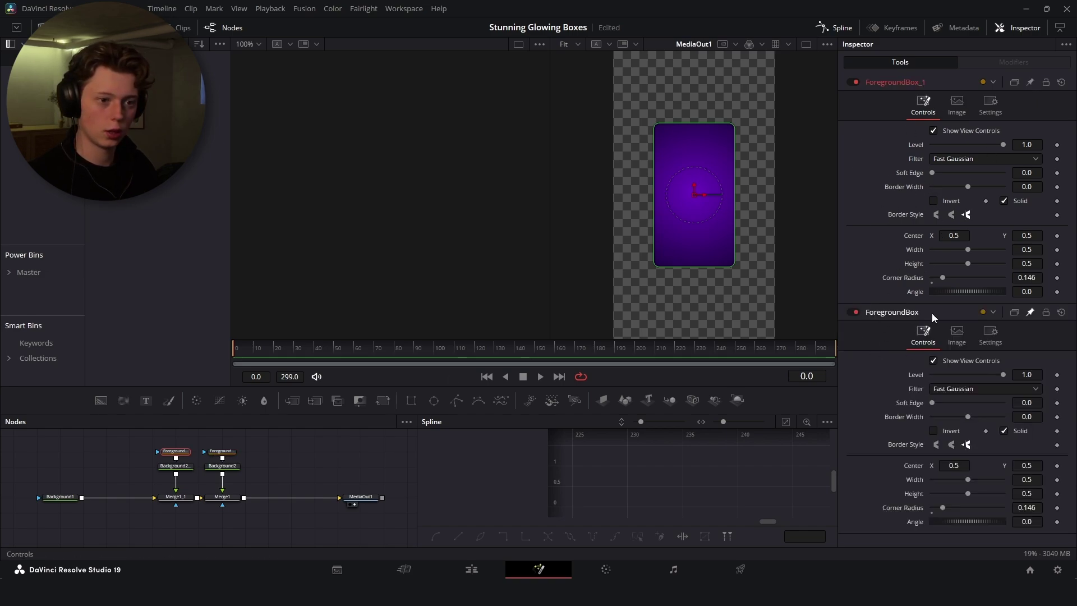
- Rename the duplicated rectangle node as BackgroundBox
key(F2)
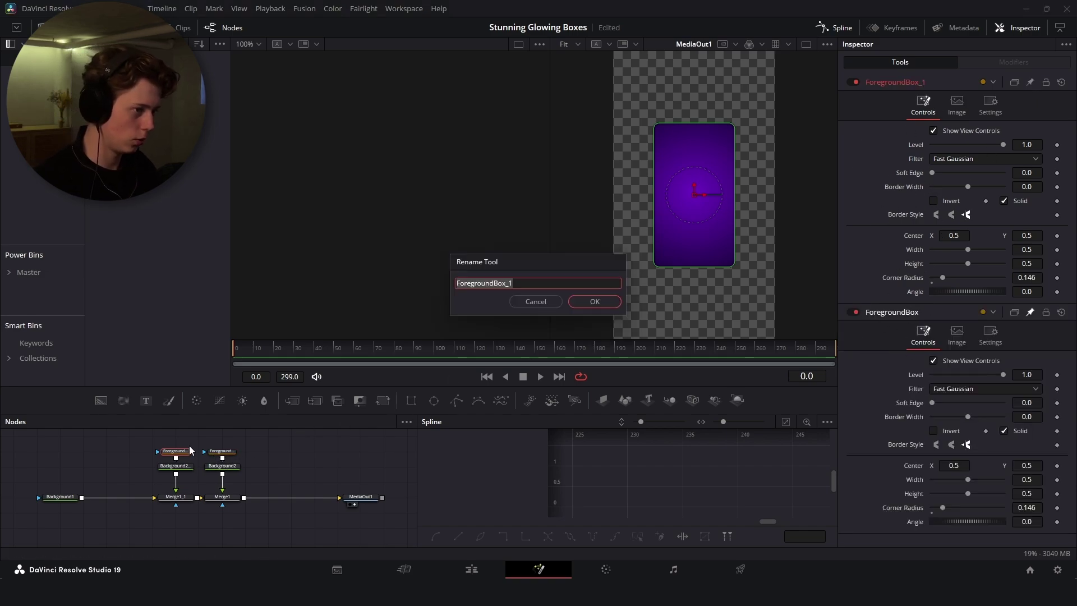
text(Background Box)
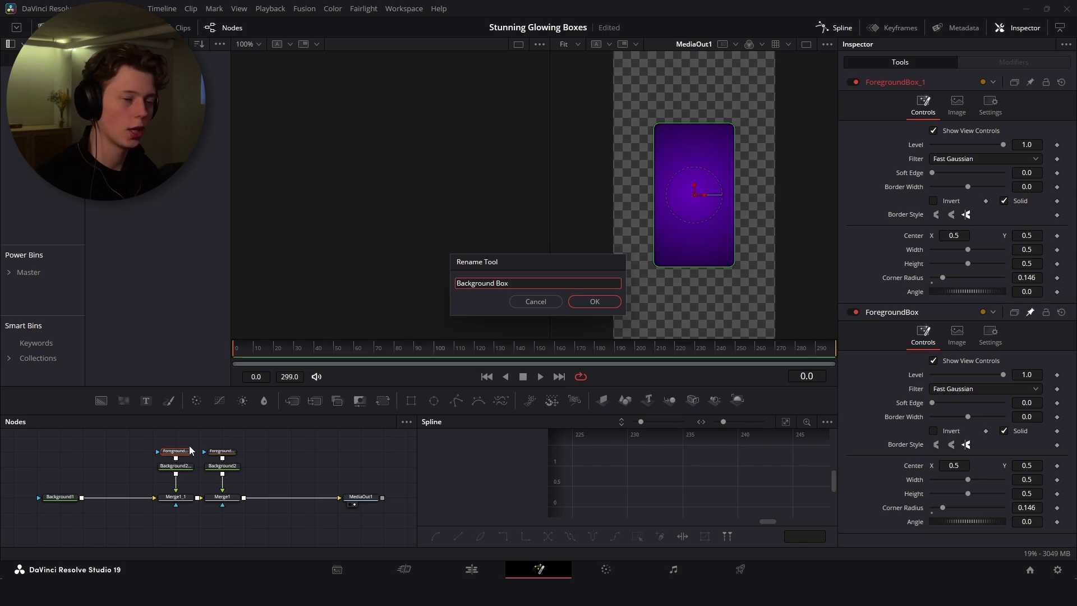
click(596, 303)
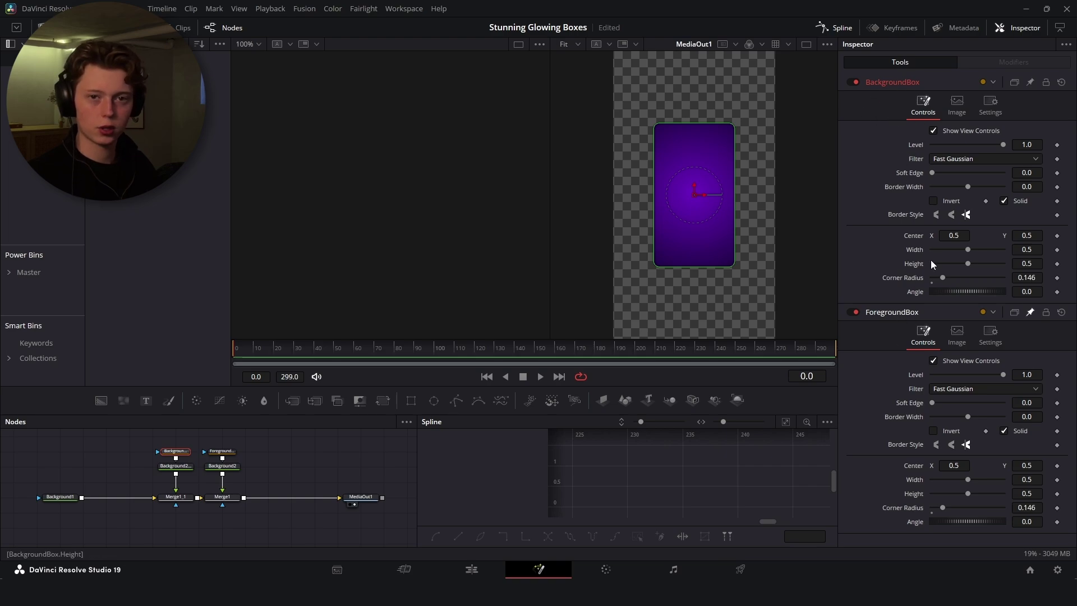
- Drive BackgroundBox's width with the expression ForegroundBox.Width+0.01
right_click(914, 250)
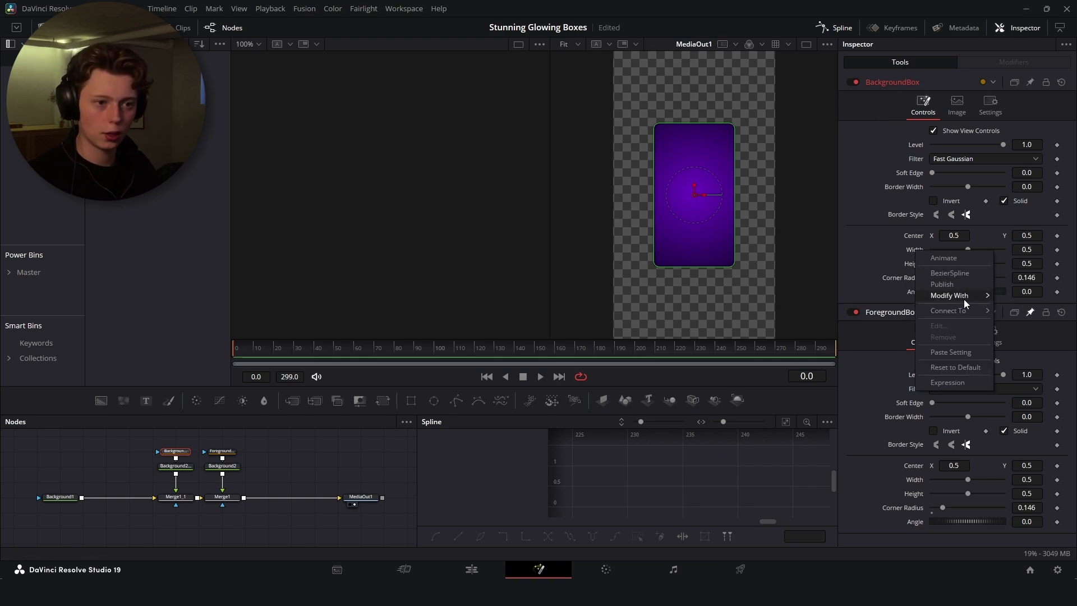
click(948, 382)
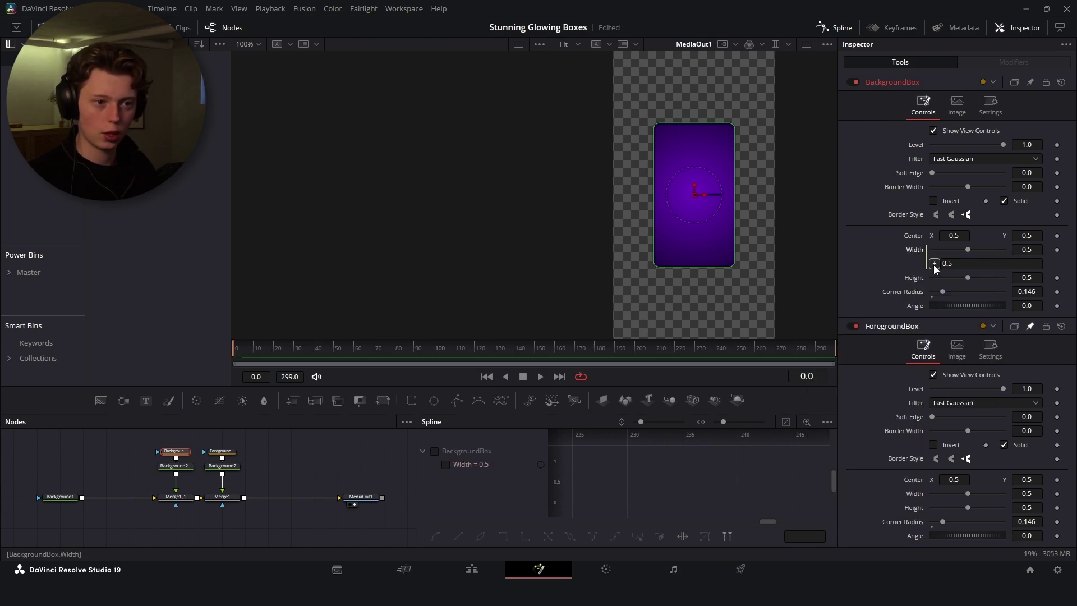
drag(935, 266, 914, 493)
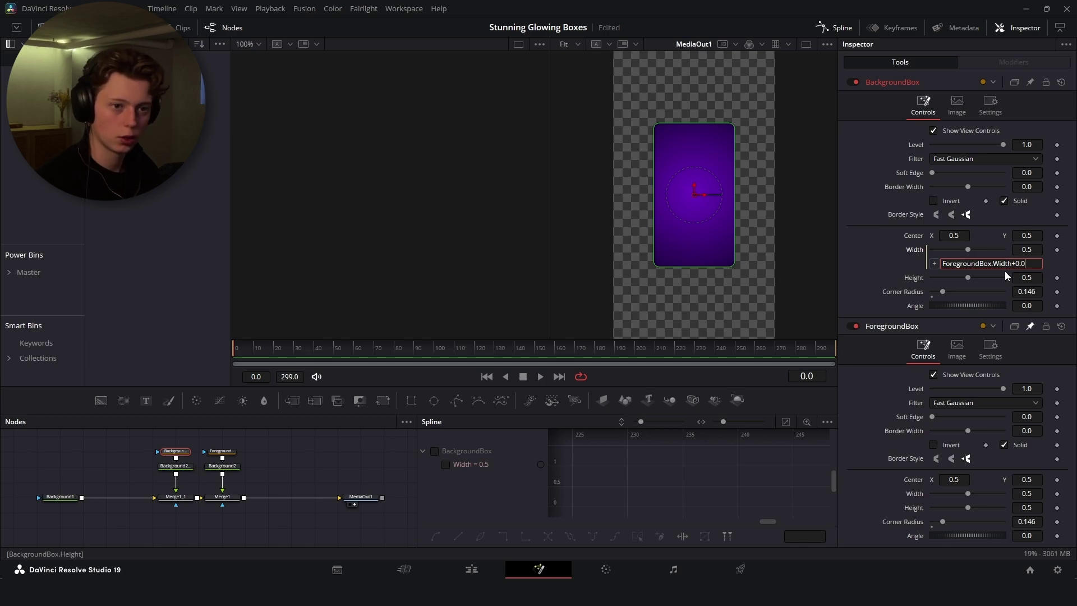
text(1)
key(Tab)
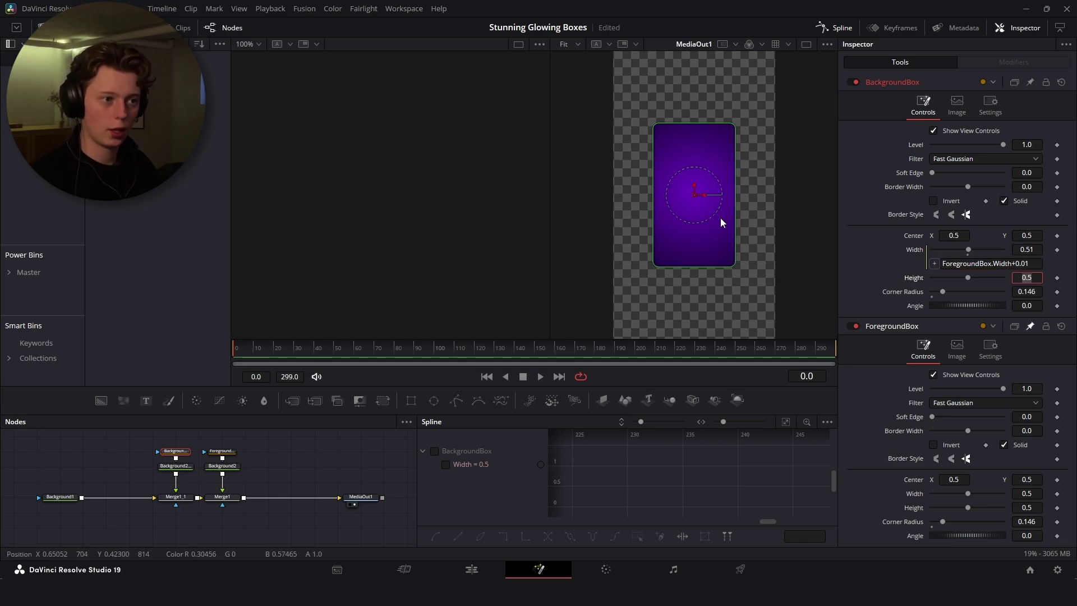
- Try a different ForegroundBox width to test the link, undo the change and reselect BackgroundBox
click(219, 451)
mouse_move(1026, 245)
mouse_down()
mouse_move(987, 245)
mouse_move(1014, 245)
mouse_up()
key(ctrl+z)
click(183, 451)
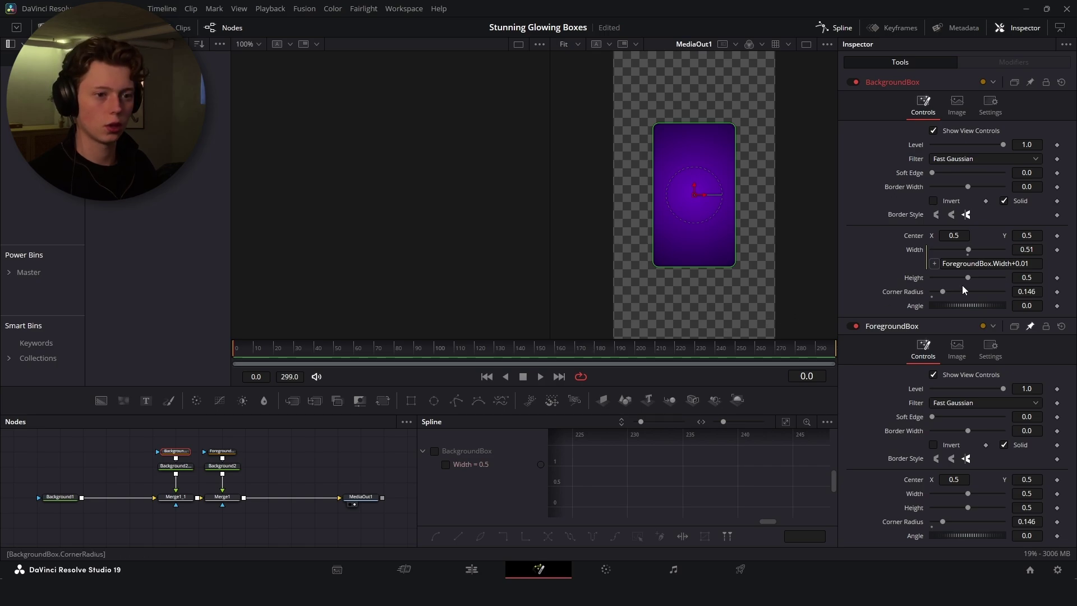
- Drive BackgroundBox's height with the expression ForegroundBox.Height+0.01
click(1035, 278)
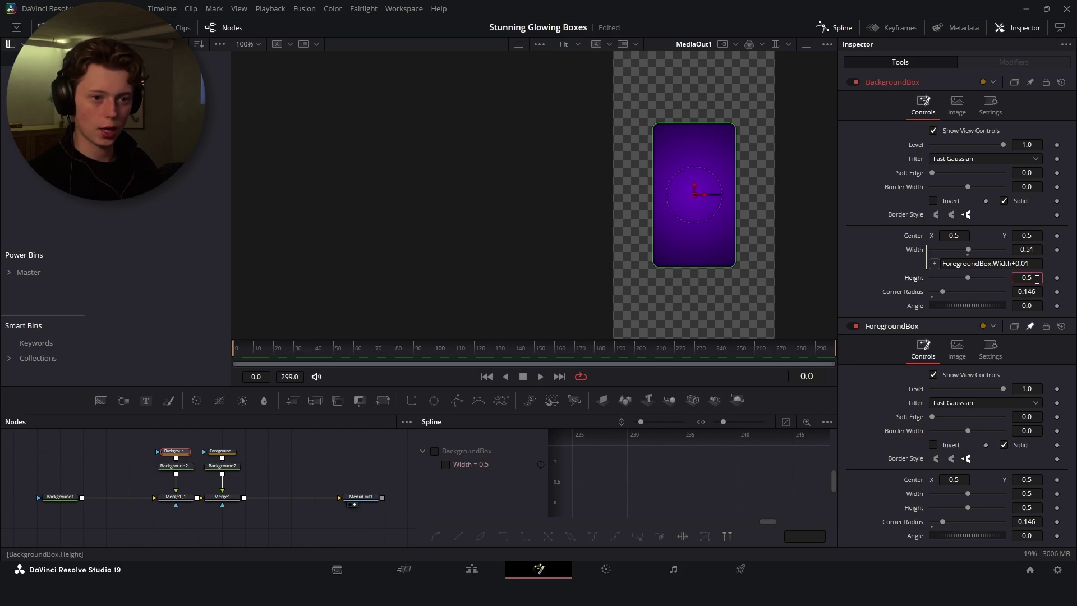
right_click(917, 281)
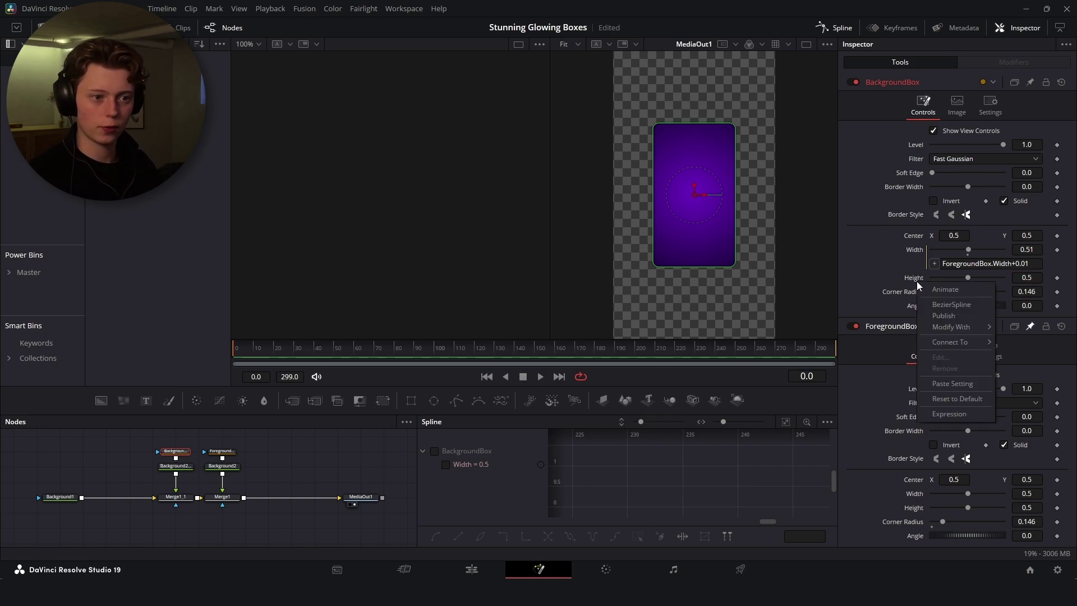
click(942, 315)
drag(935, 291, 918, 523)
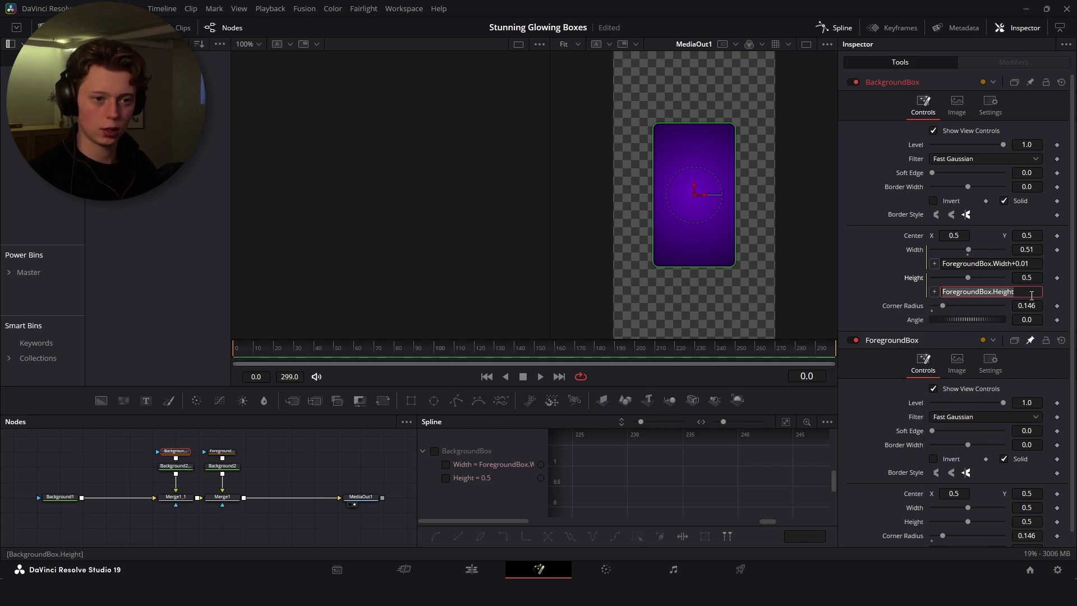
text(+0)
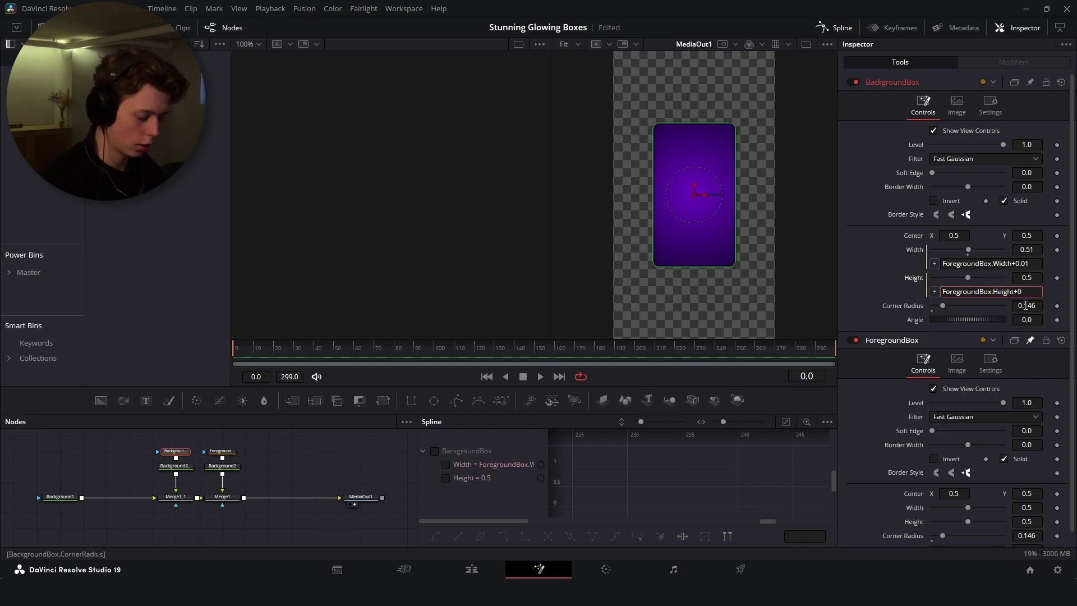
text(.01)
key(Tab)
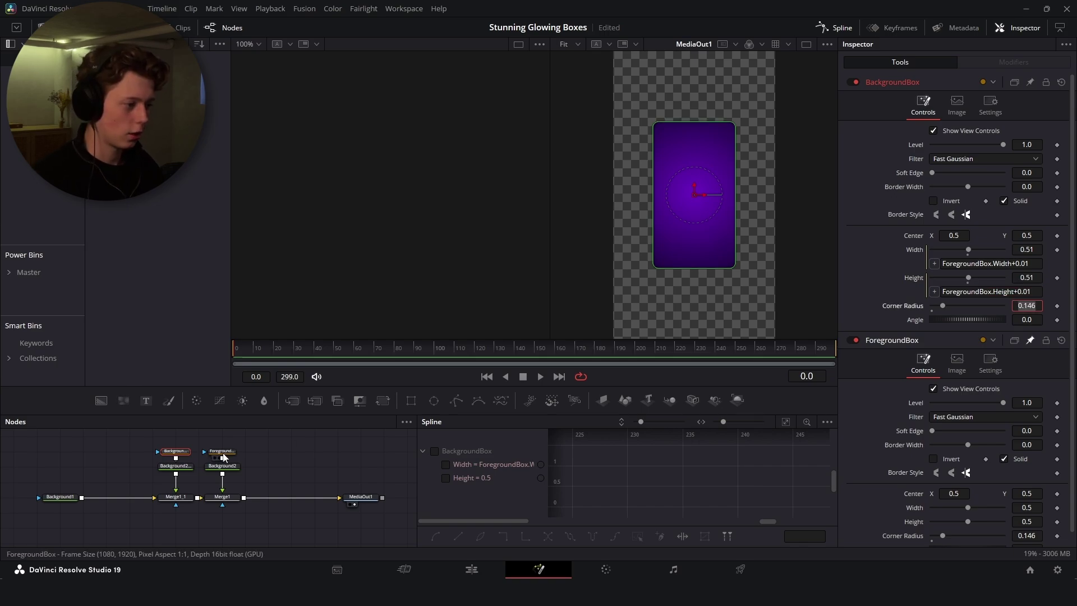
- Switch the foreground box's Background2 fill to Solid Color and inspect the border at the box's lower corner
click(223, 465)
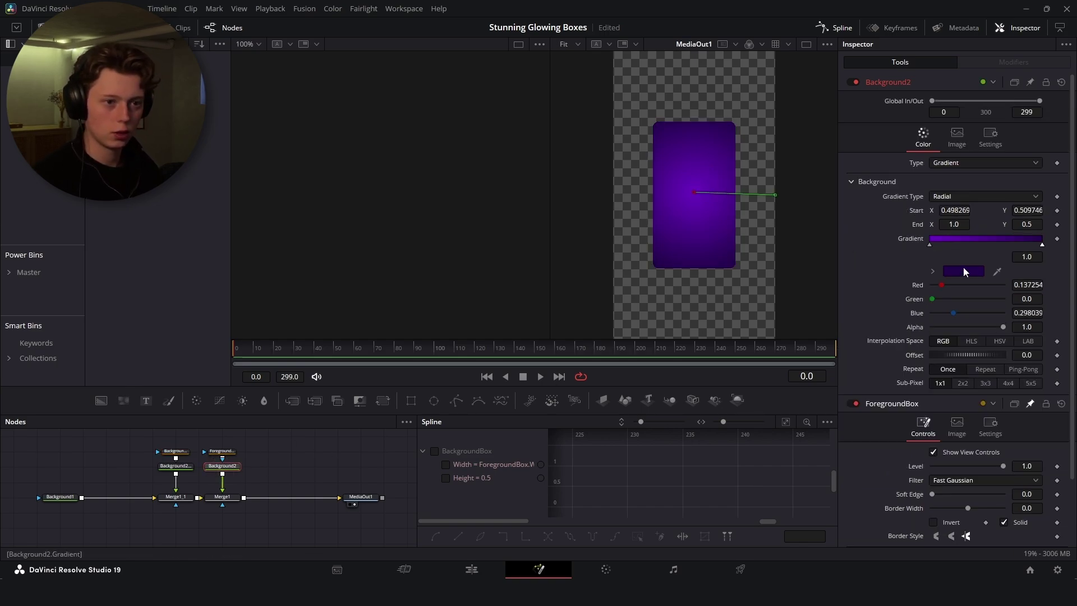
click(960, 163)
click(964, 177)
scroll(710, 253, up, 3)
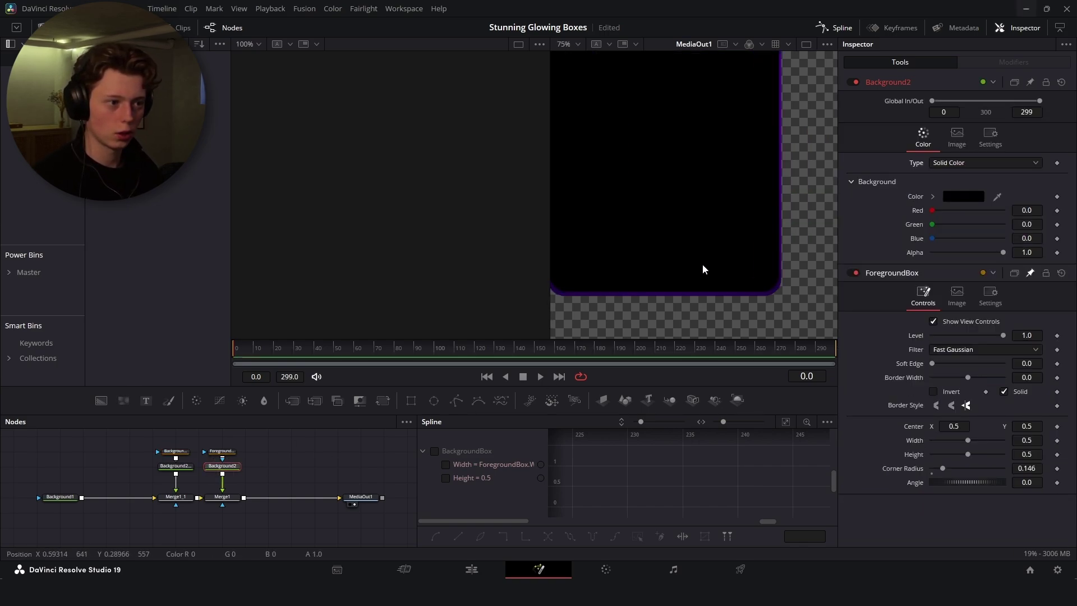
scroll(746, 292, up, 3)
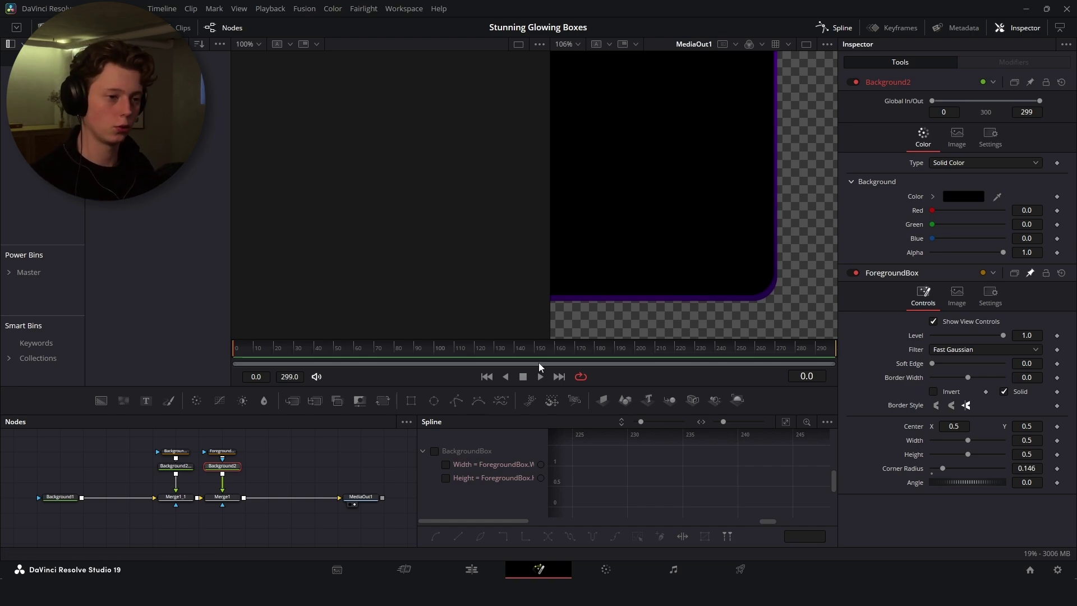
- Extend BackgroundBox's height expression to ForegroundBox.Height+0.01*9/16
click(176, 457)
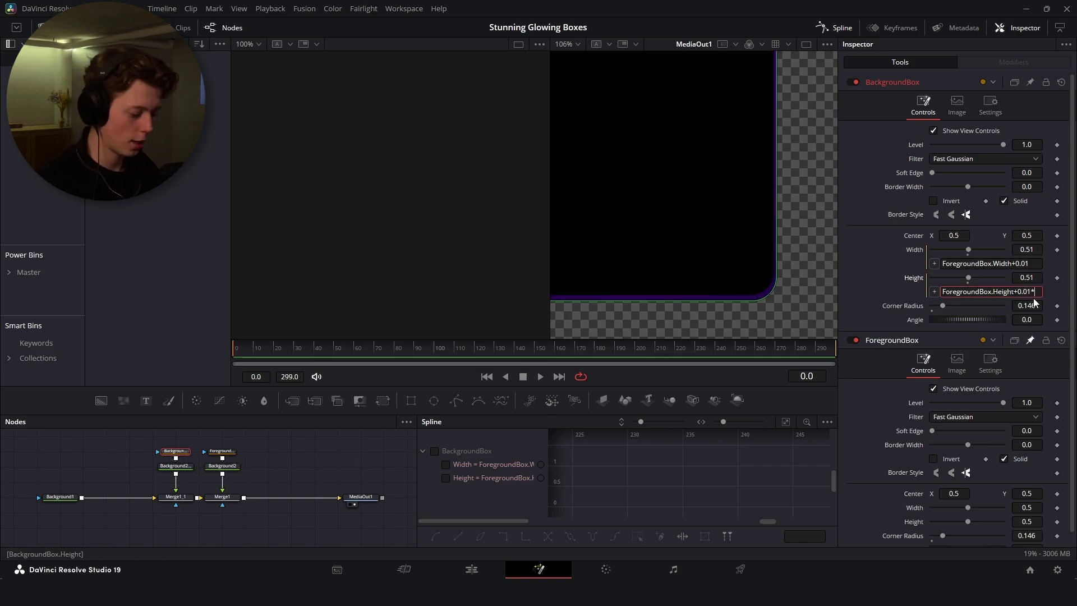
text(/16)
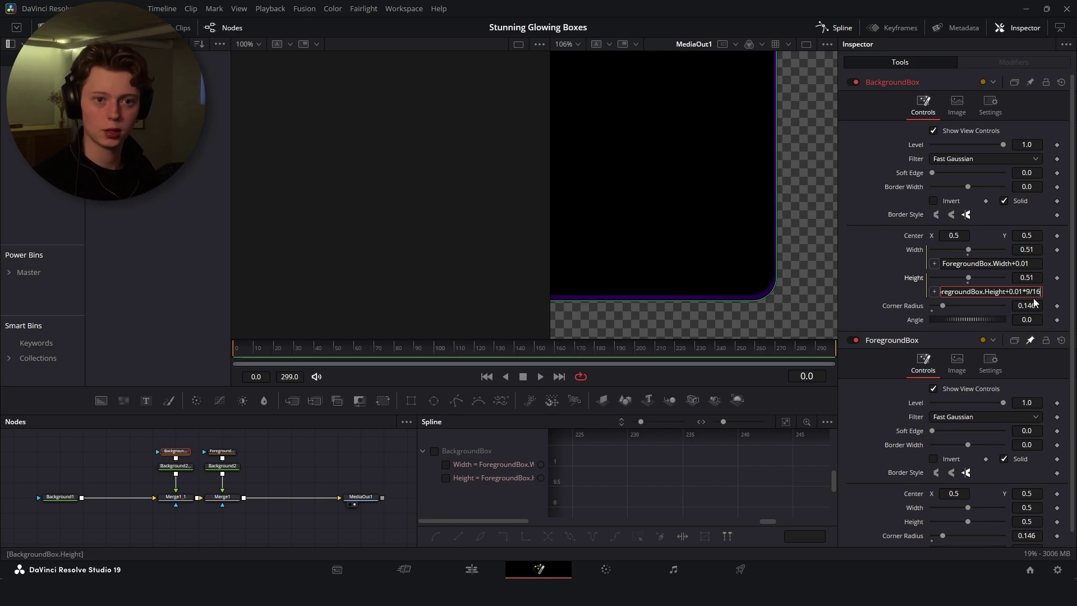
key(Tab)
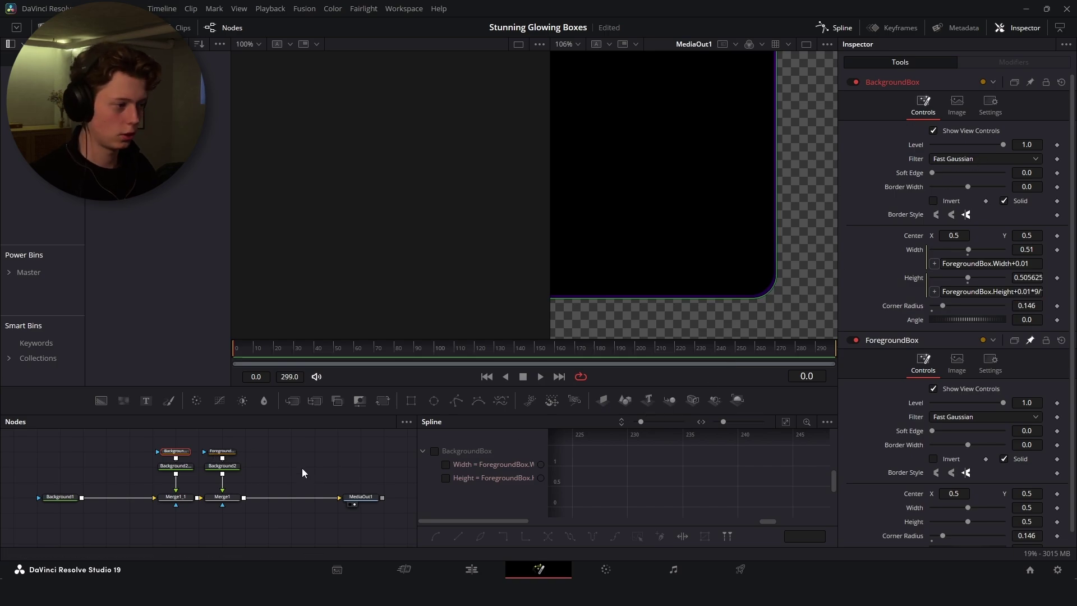
- Duplicate the BackgroundBox, Background2_1 and Merge1_1 nodes and insert the copied branch between Background1 and Merge1_1
click(222, 451)
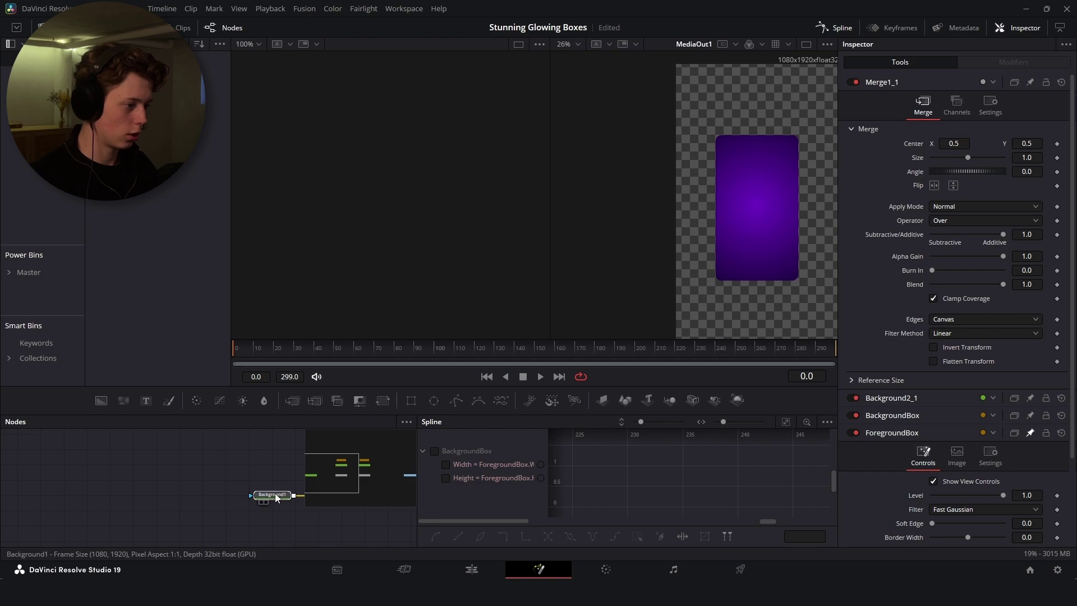
drag(275, 498, 251, 498)
drag(295, 544, 132, 545)
key(ctrl+v)
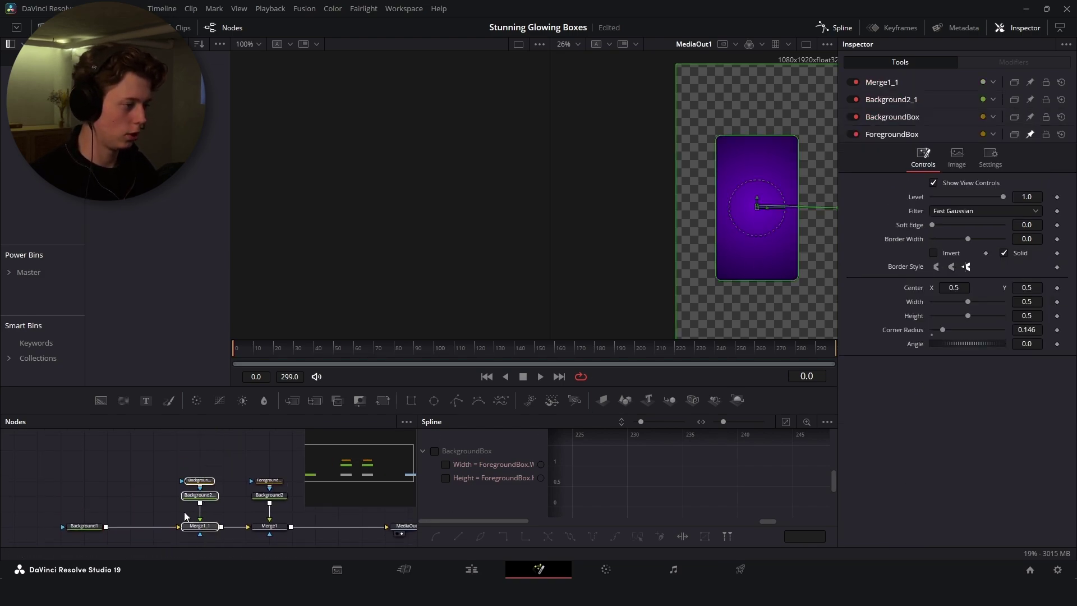
click(134, 527)
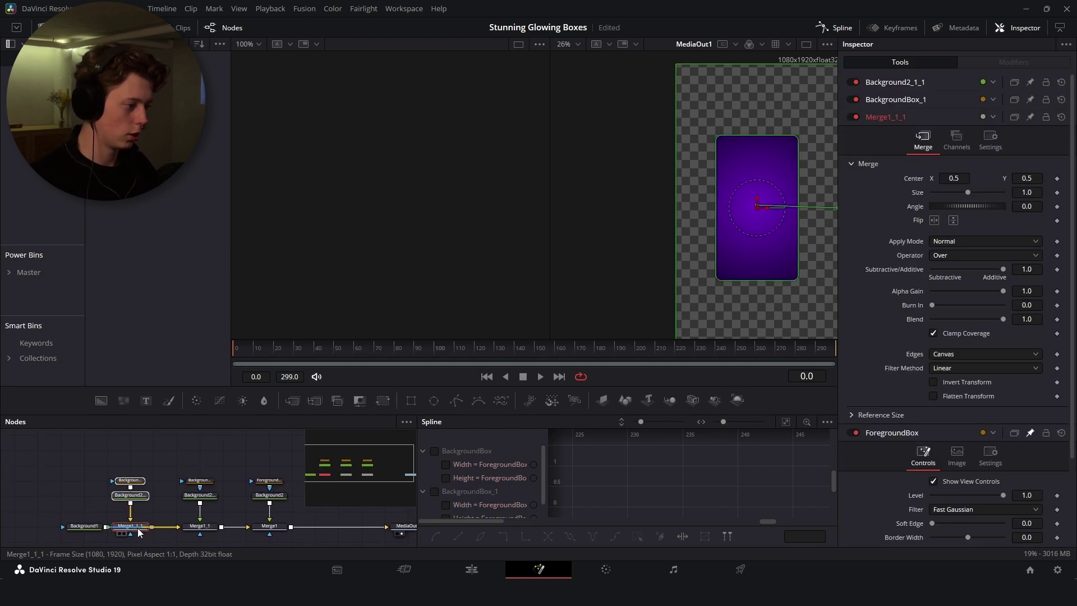
- Make the copied background's gradient Linear and run it vertically from above the box to below it
click(130, 495)
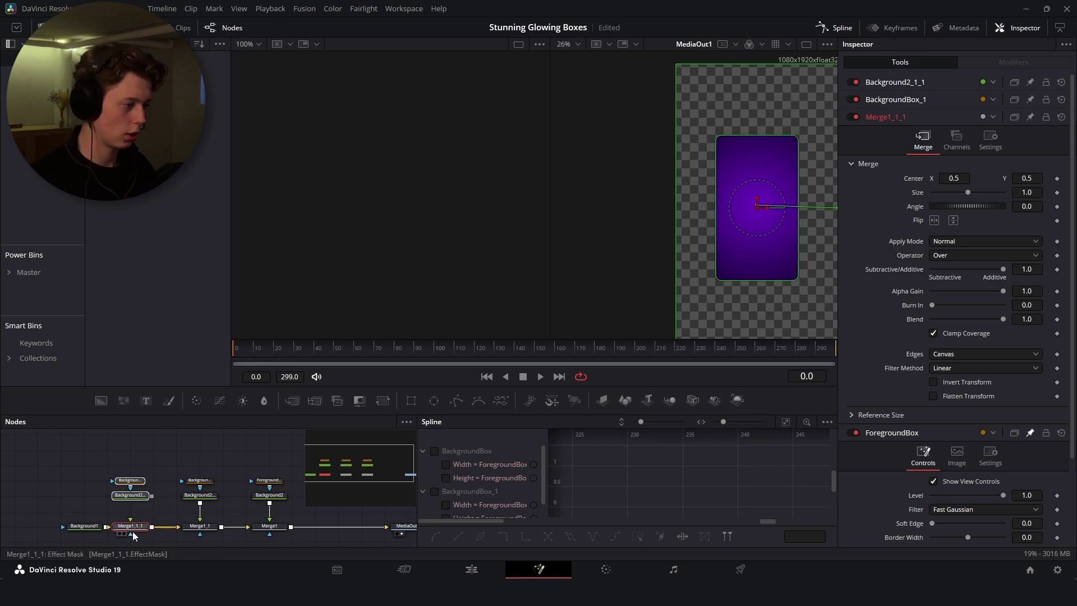
click(988, 163)
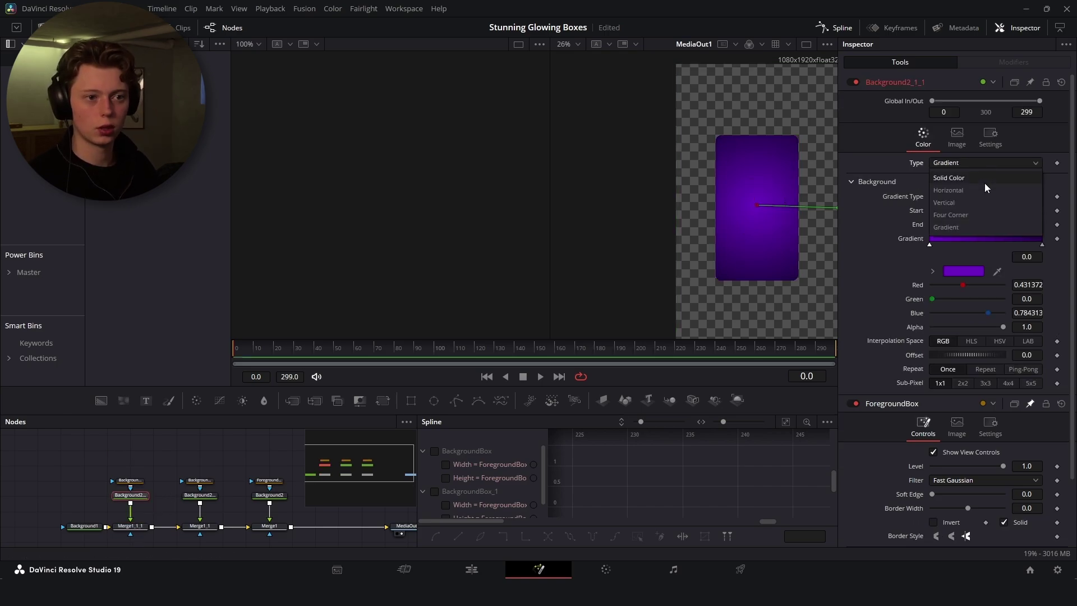
click(981, 170)
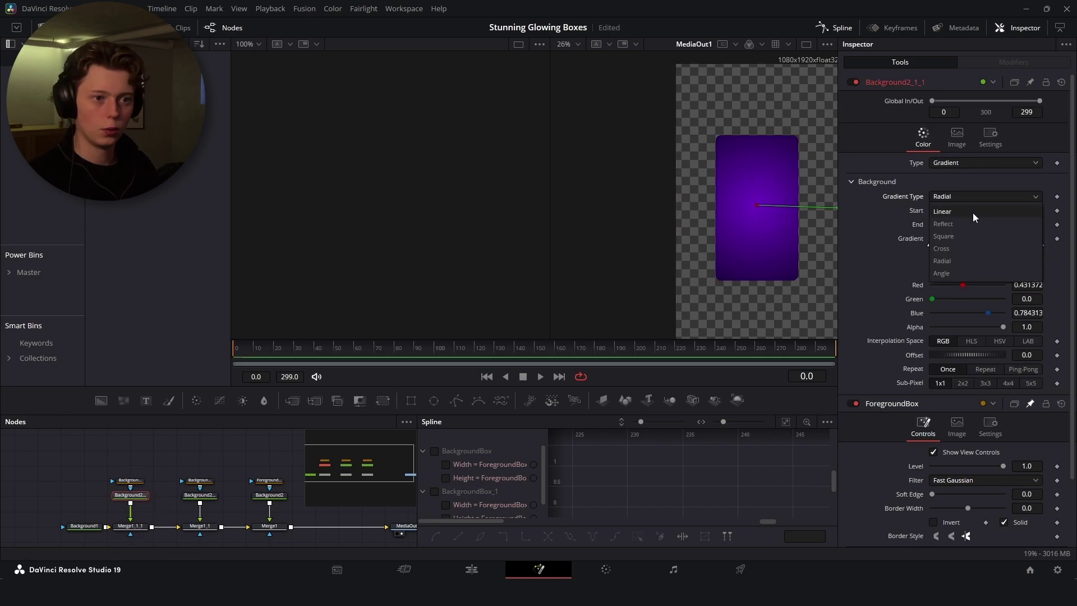
drag(756, 204, 758, 120)
drag(819, 183, 701, 259)
- Set the linear gradient's start colour to light lavender #aca2c8 and its end colour to white
click(963, 271)
drag(562, 257, 567, 282)
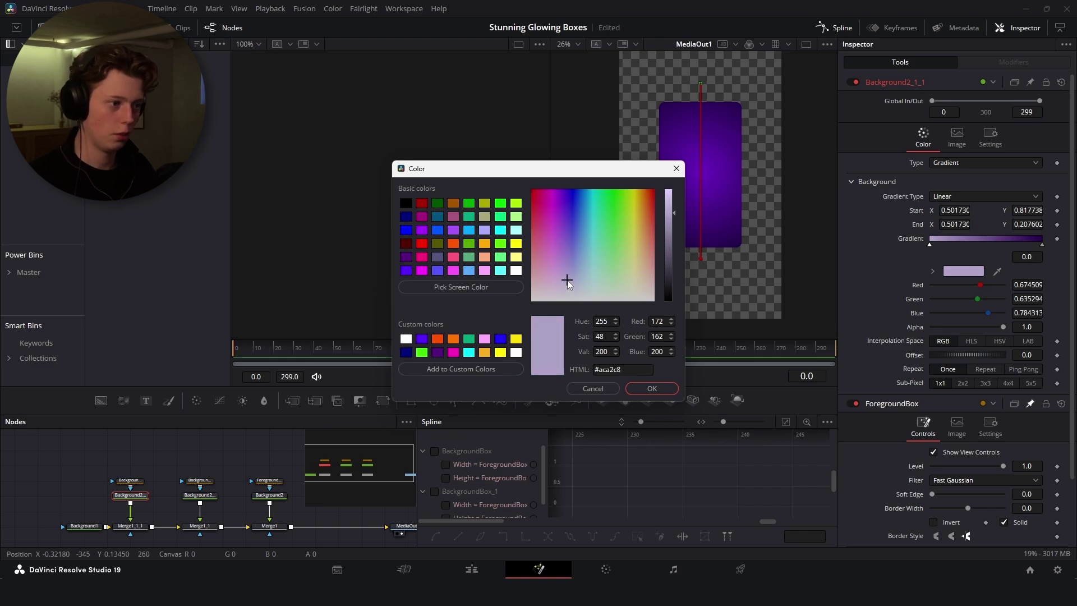
click(652, 388)
click(1042, 246)
click(963, 272)
drag(583, 297, 562, 314)
drag(668, 217, 668, 186)
click(651, 388)
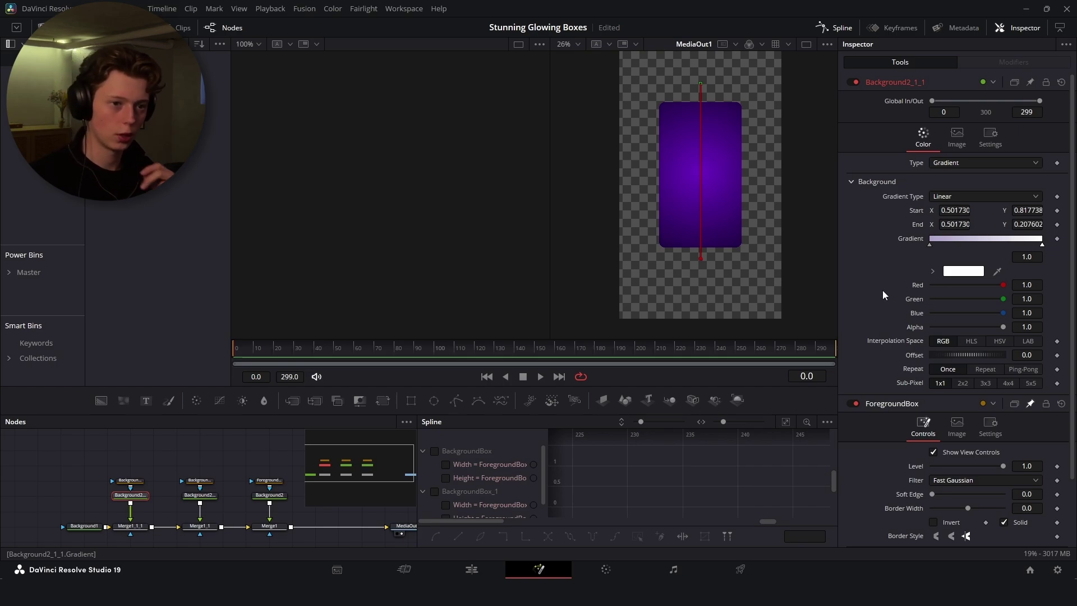
- Rename the copied rectangle node BackgroundBox_1 as Outline
click(137, 482)
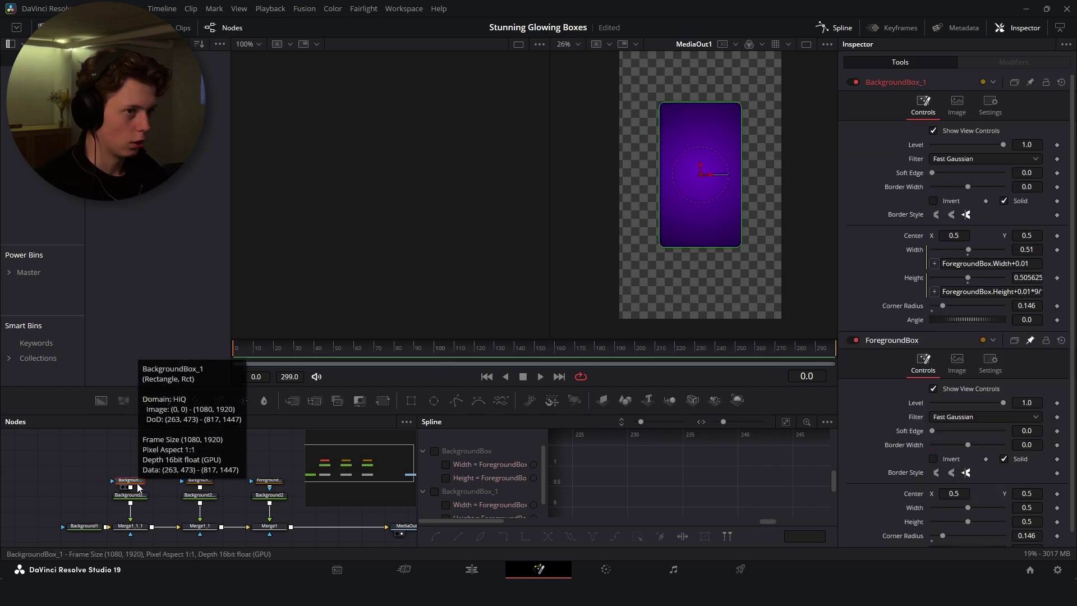
key(F2)
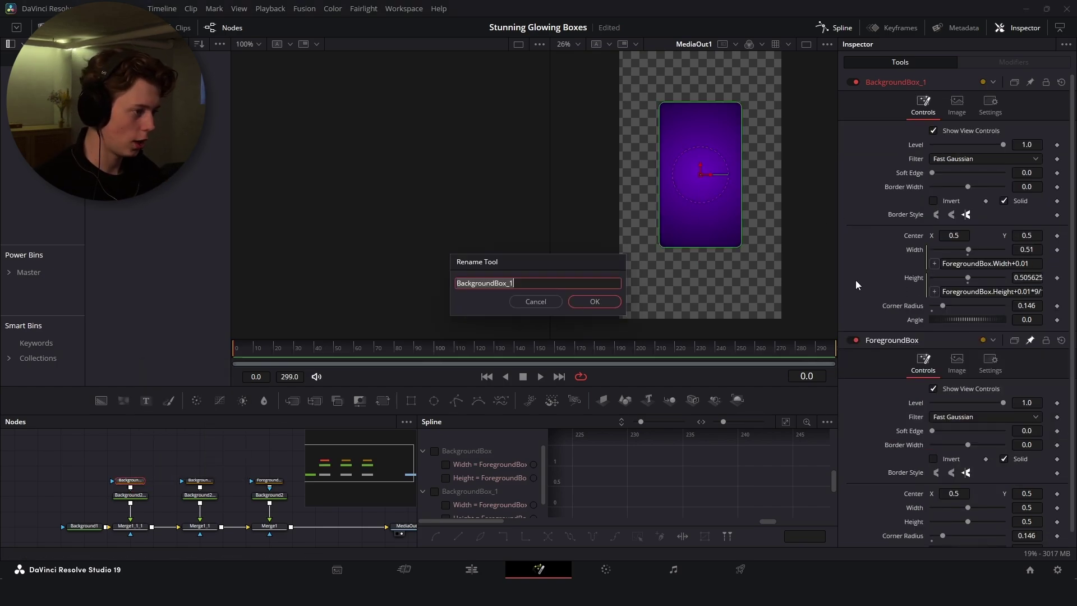
text(Outline)
key(Return)
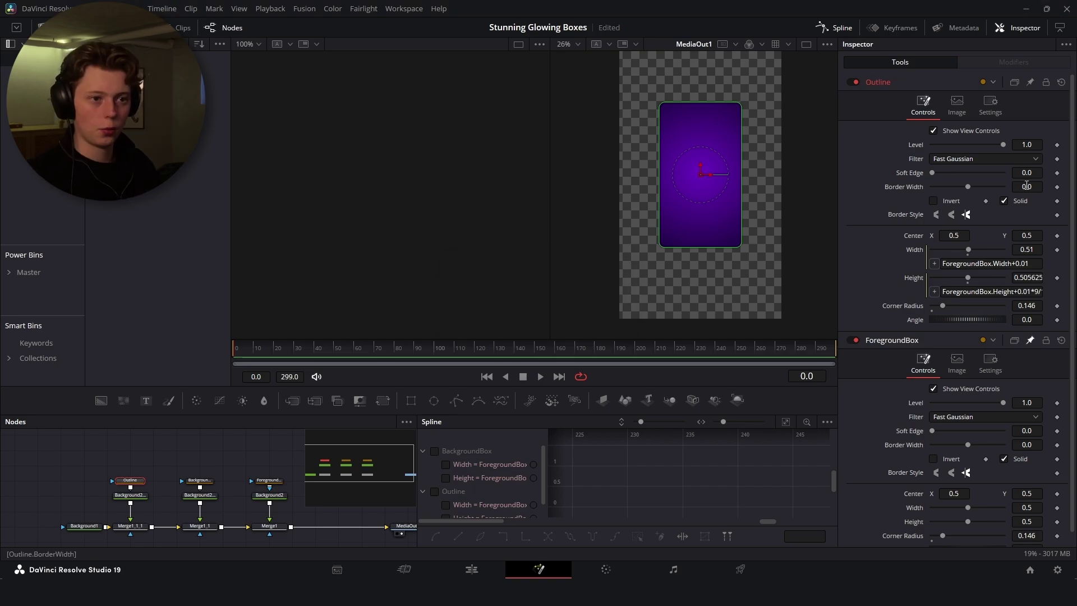
- Turn off Solid for the Outline rectangle and set its border width to 0.004
click(1004, 202)
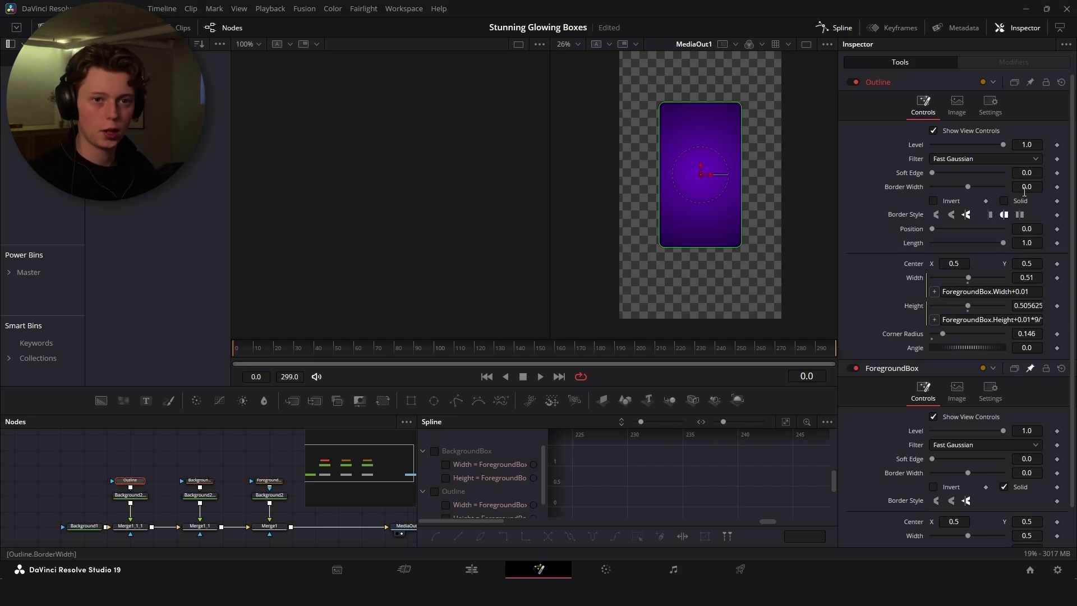
scroll(745, 227, up, 2)
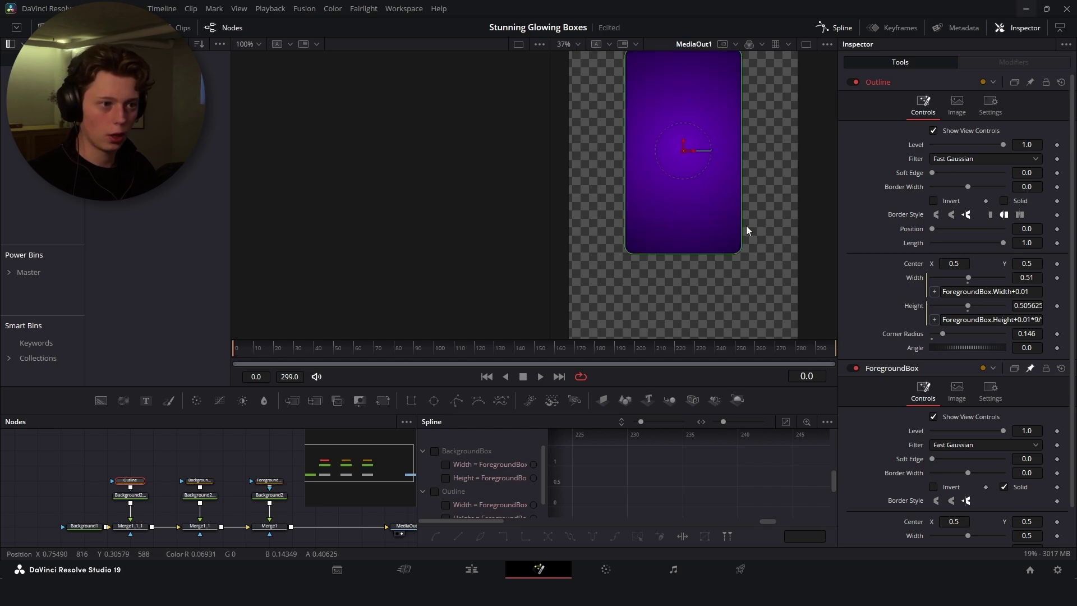
click(1026, 187)
text(0.0024)
drag(1026, 187, 1038, 187)
scroll(742, 246, up, 6)
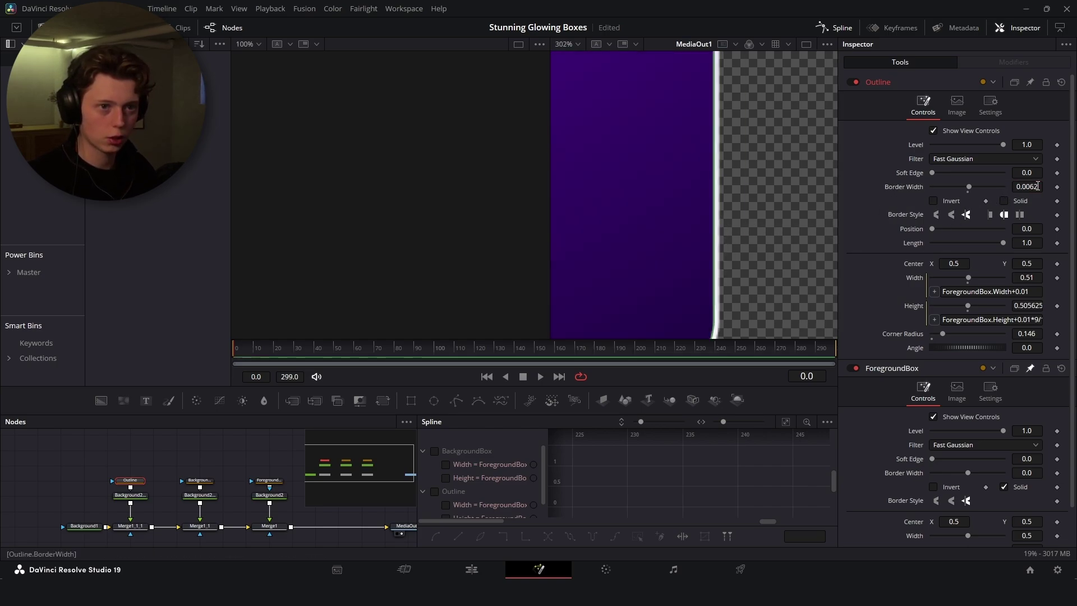
key(BackSpace)
key(BackSpace)
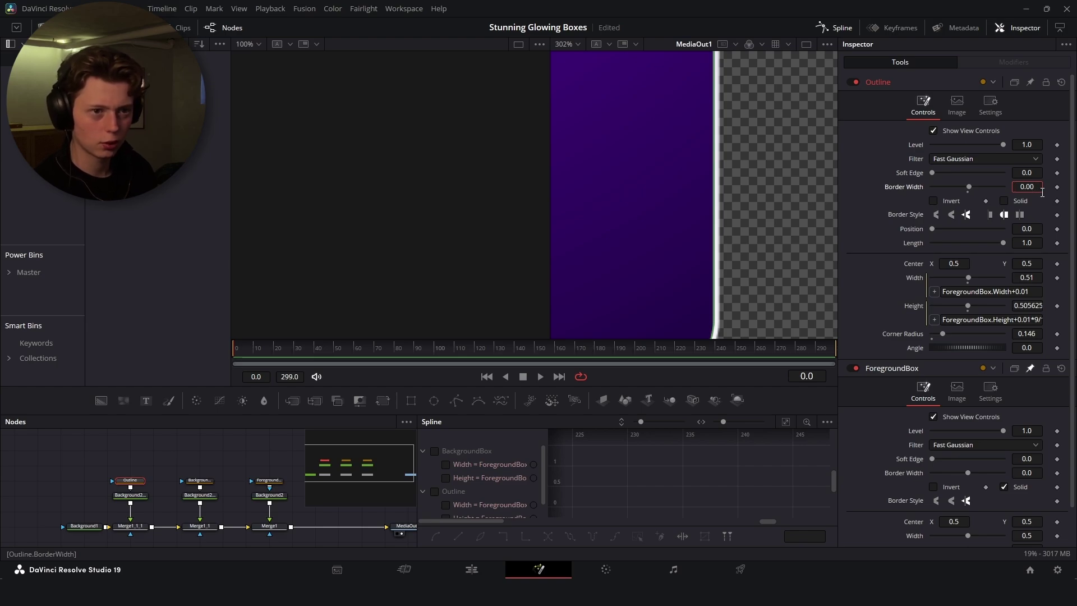
text(4)
key(Return)
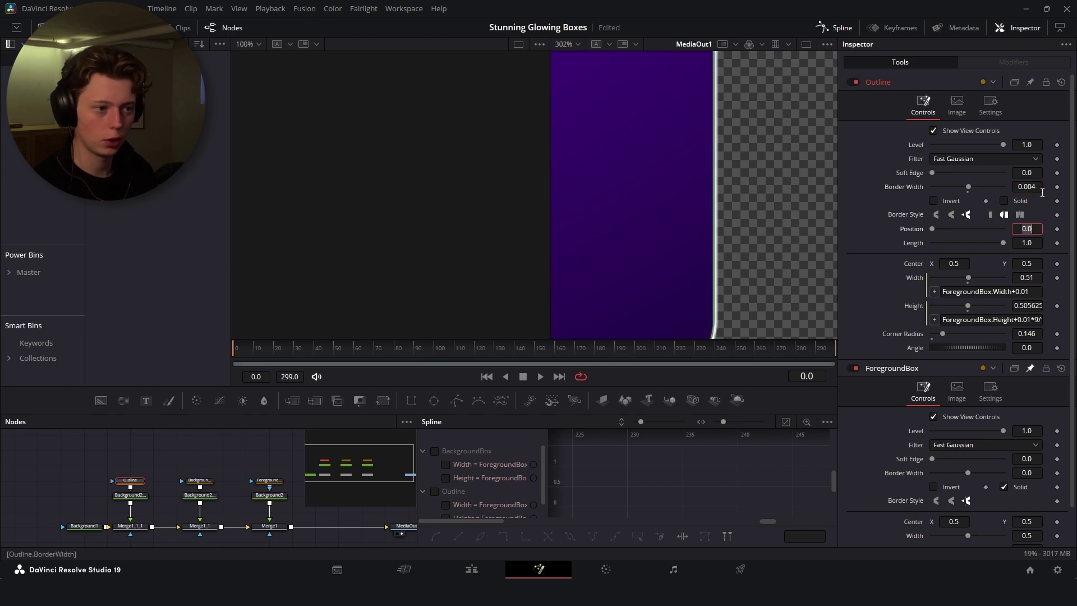
scroll(749, 179, down, 10)
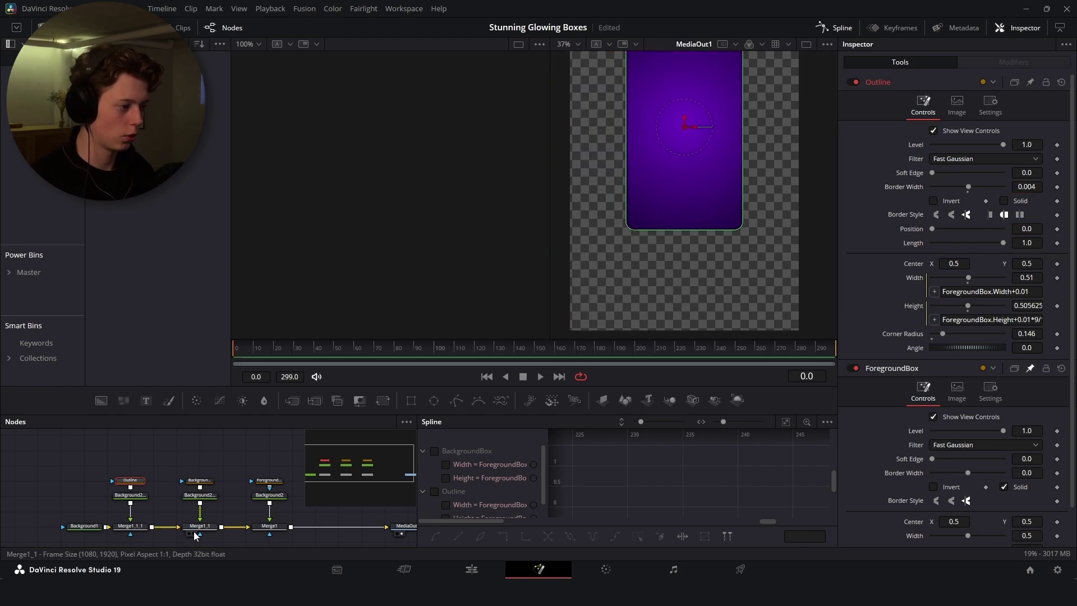
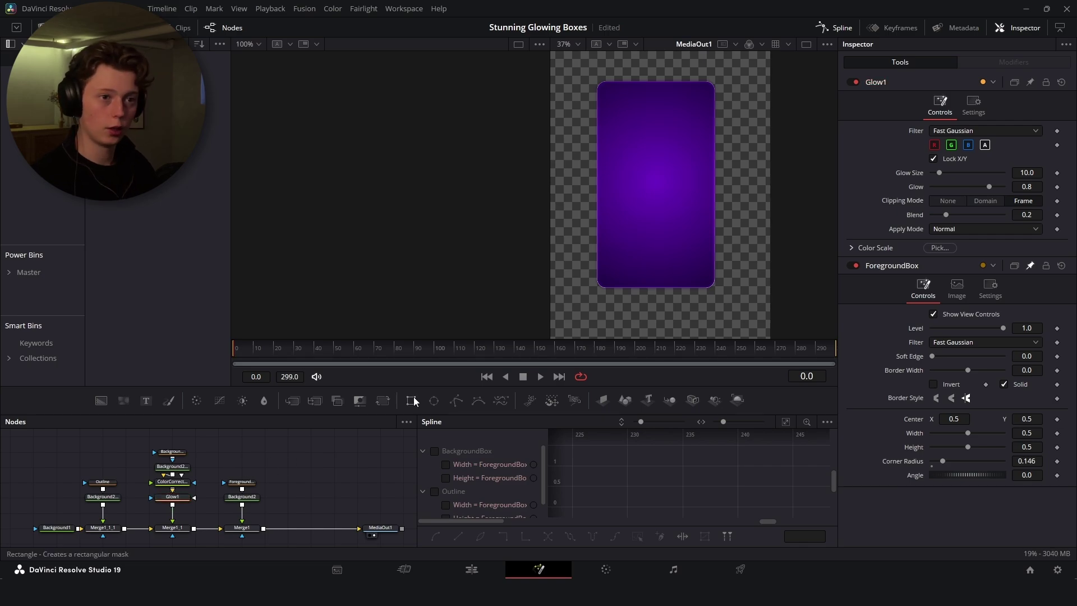
- Add a rectangle mask node and connect it to the ColorCorrector and Glow nodes
drag(411, 400, 217, 452)
drag(236, 452, 152, 499)
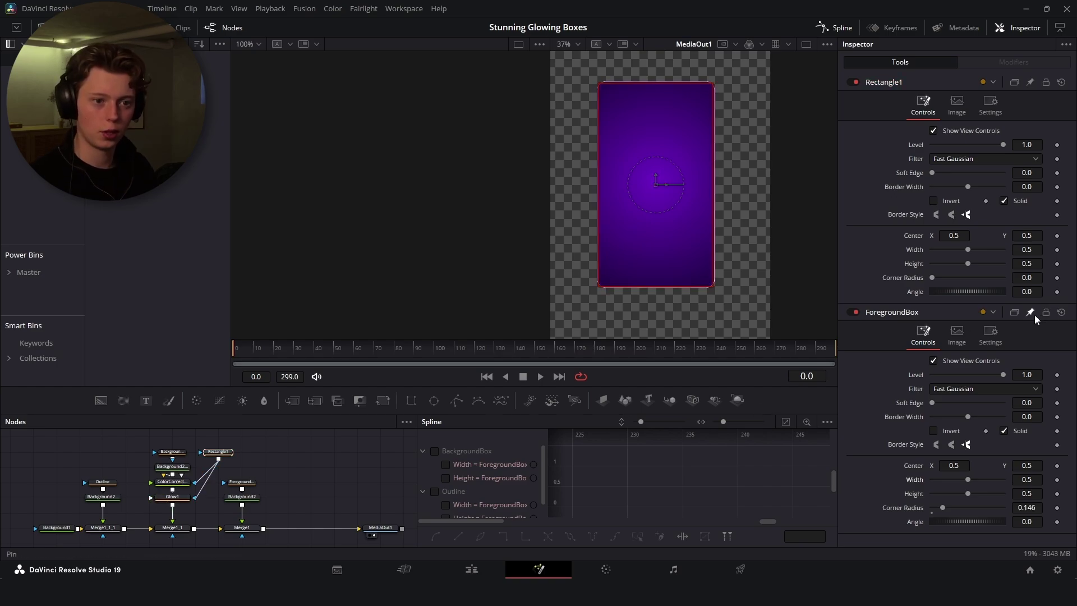
- Shrink the rectangle mask to about 0.154 wide and 0.092 high and centre it on the box's upper-left corner
click(219, 452)
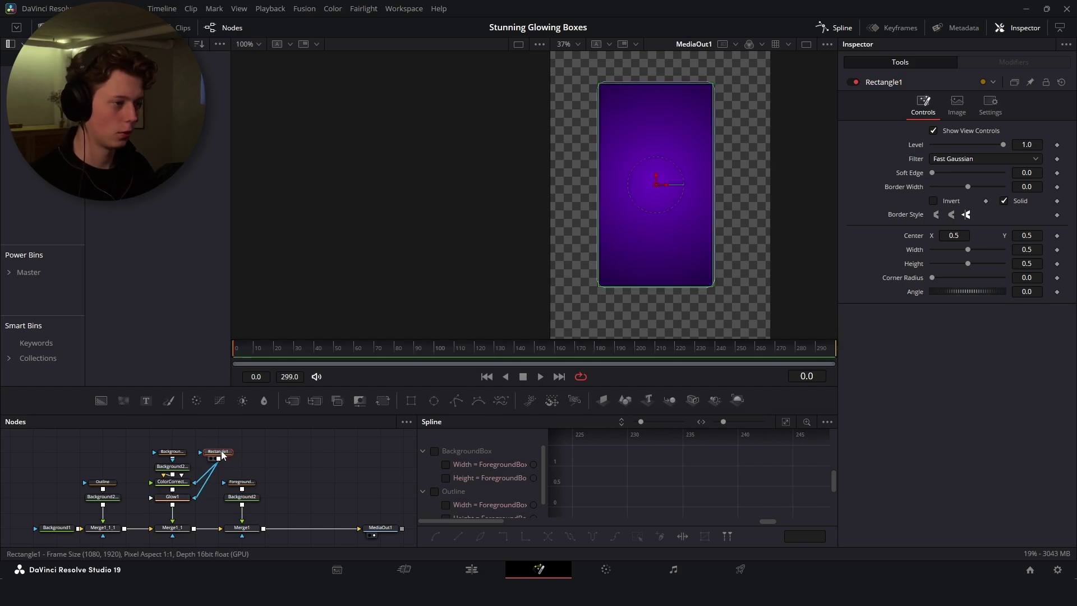
drag(1038, 249, 984, 249)
mouse_move(1035, 264)
mouse_down()
mouse_move(977, 263)
mouse_move(1036, 250)
mouse_up()
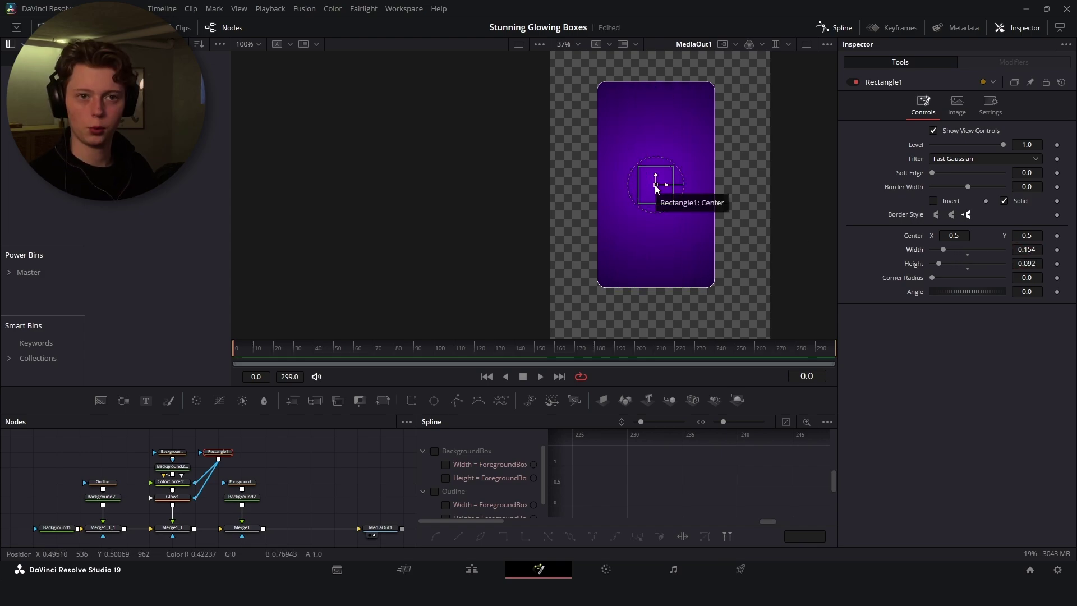
drag(656, 180, 600, 84)
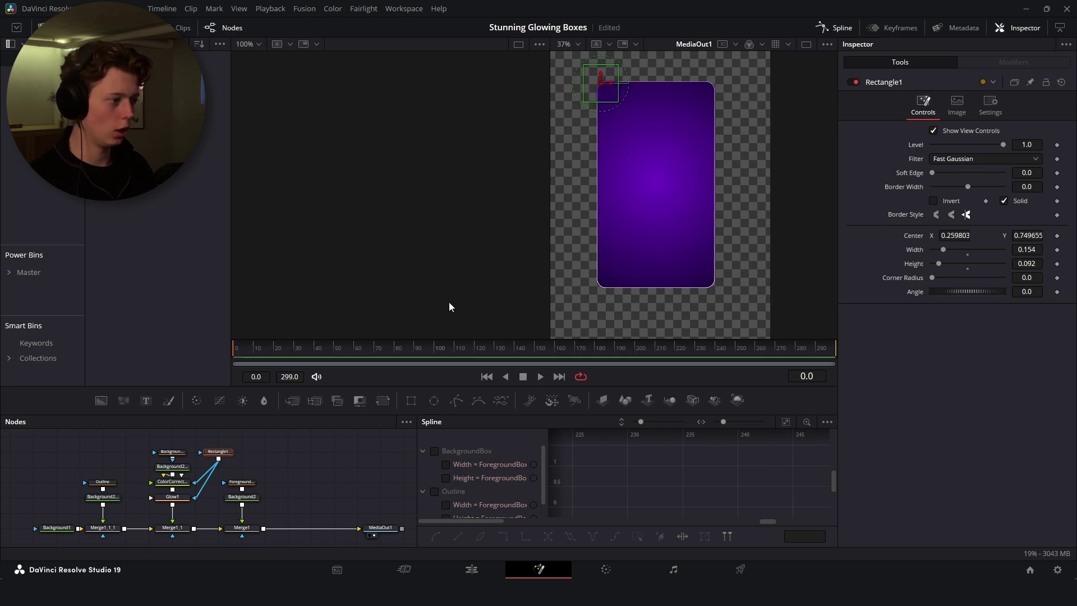
- Set ColorCorrector1's saturation to 2.0 and raise its gain to about 4.275
click(172, 482)
drag(1035, 324, 1074, 324)
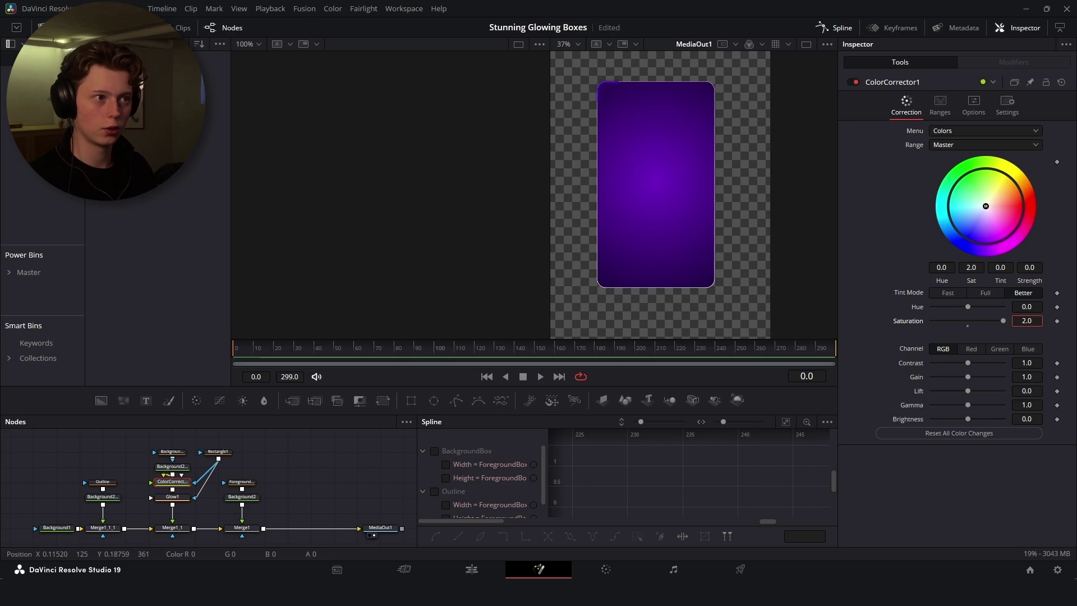
drag(1026, 377, 1043, 377)
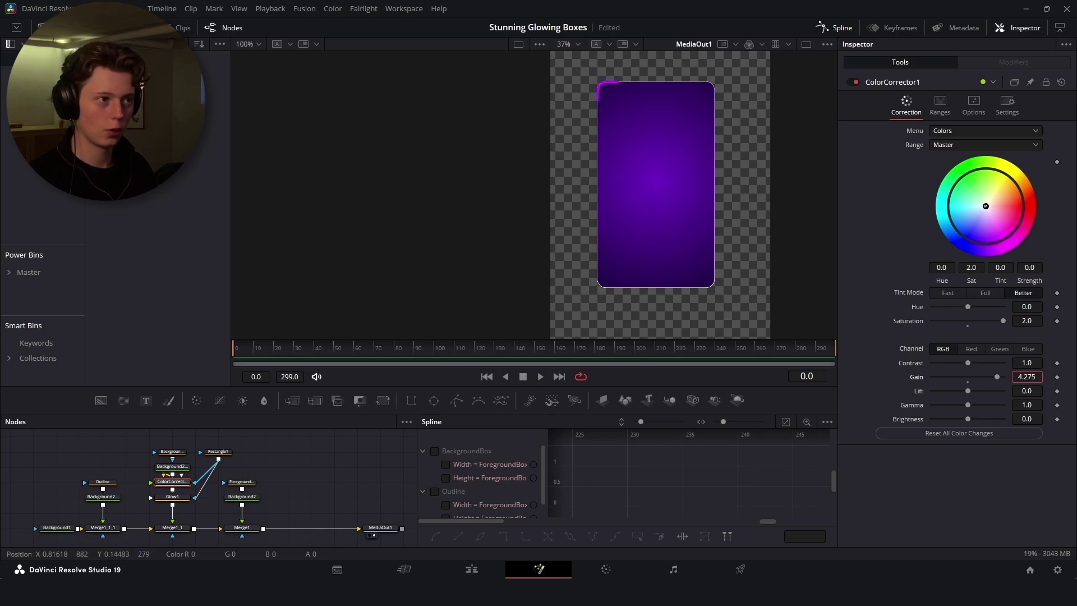
- Set Glow1's glow size to 51.5 and its glow strength to 0.844
click(172, 496)
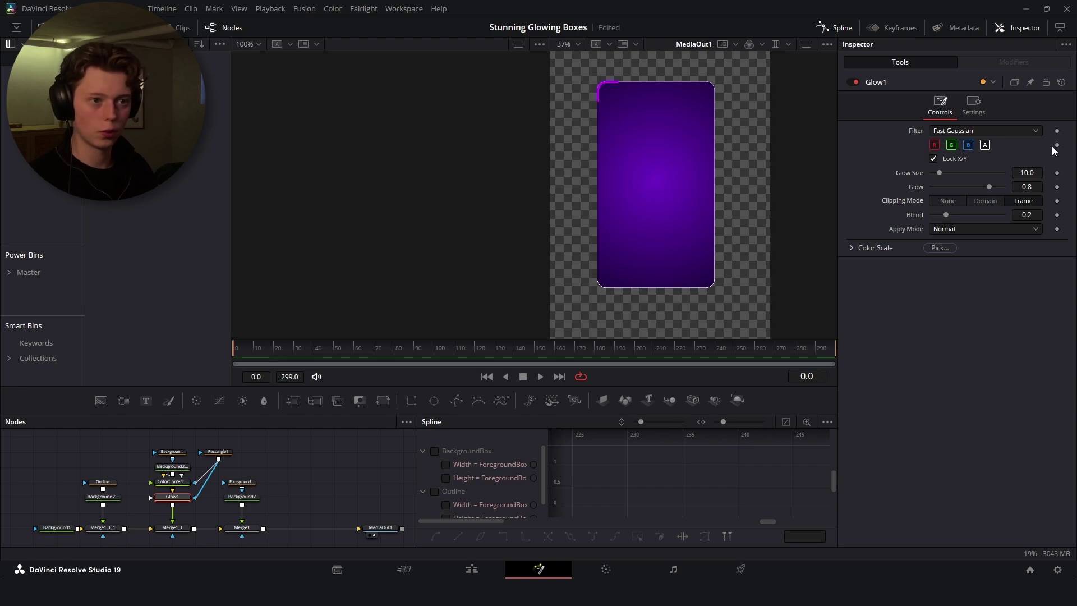
mouse_move(1023, 168)
mouse_down()
mouse_move(1063, 168)
mouse_move(1019, 173)
mouse_up()
drag(1026, 187, 1029, 187)
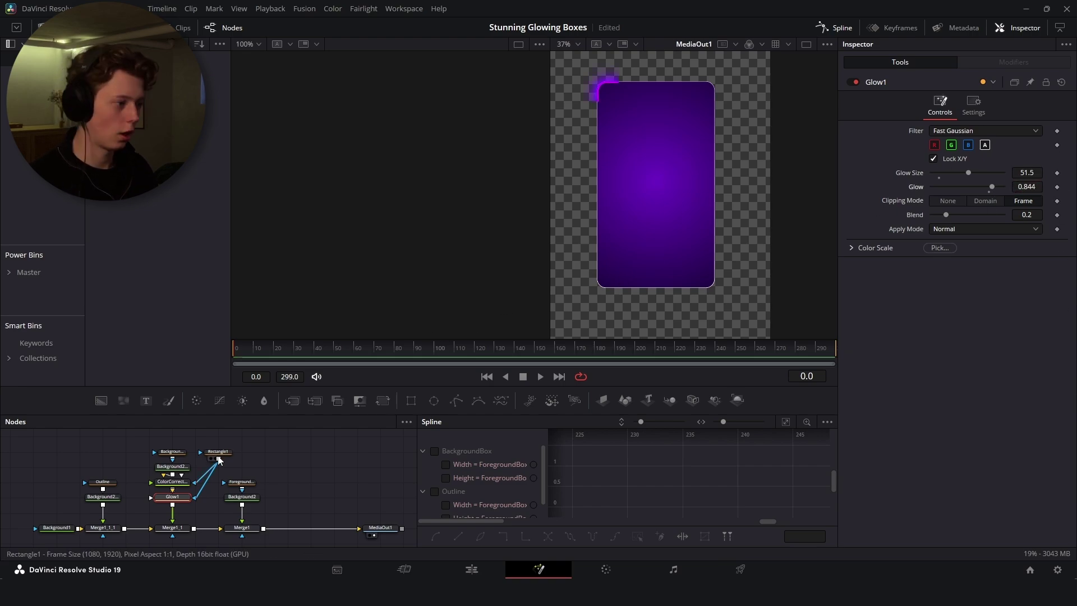
- Soften the Rectangle1 mask with a soft edge of about 0.043
click(218, 453)
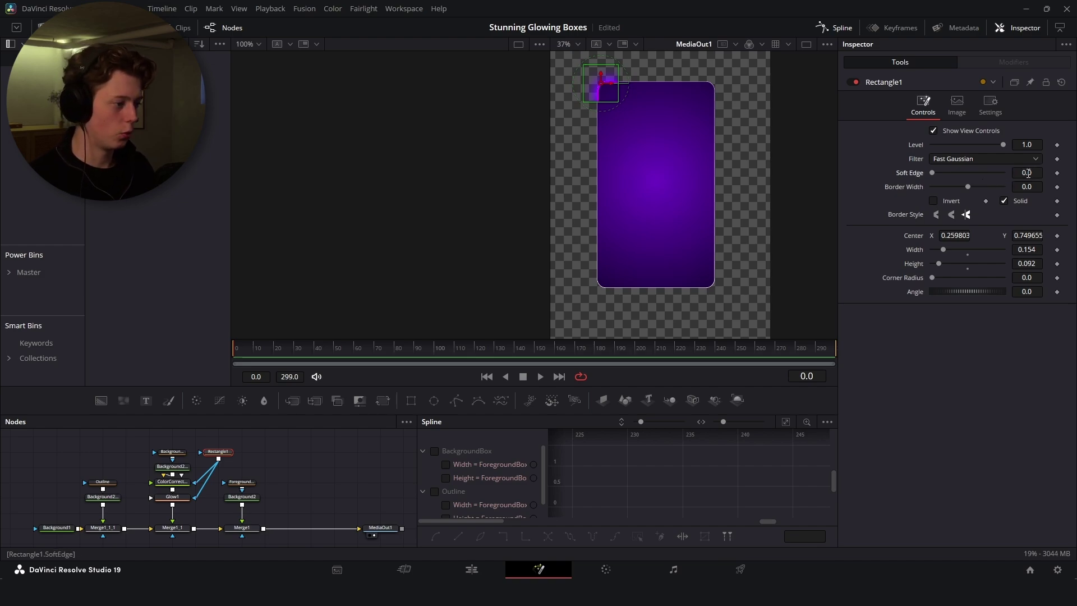
drag(1026, 173, 1035, 173)
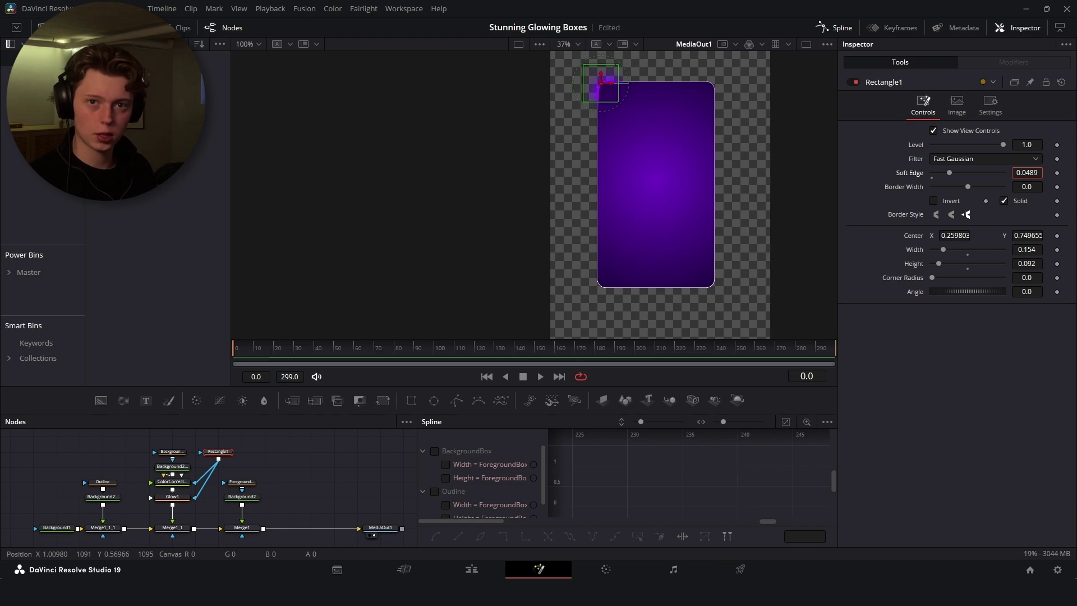
drag(1036, 173, 1032, 173)
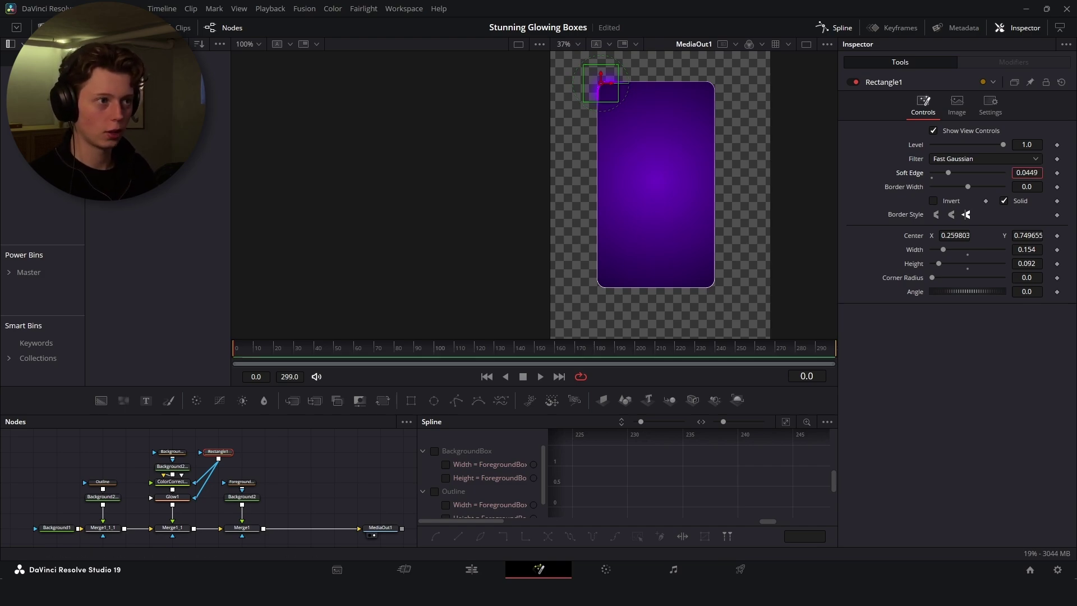
- Lower ColorCorrector1's gain to about 2.884 and give the ForegroundBox rectangle a slight soft edge
click(242, 496)
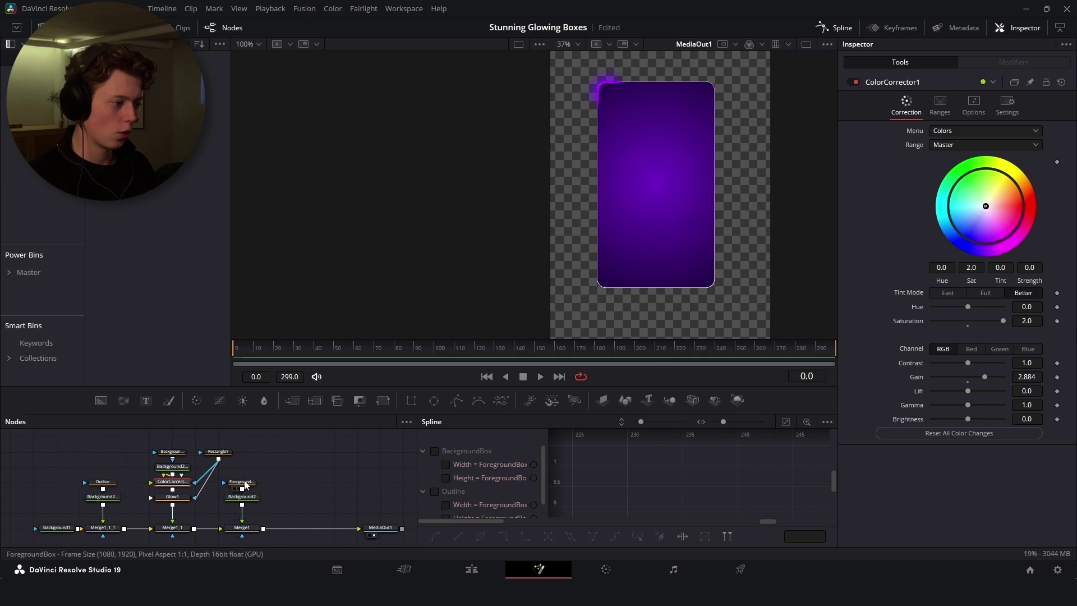
click(243, 484)
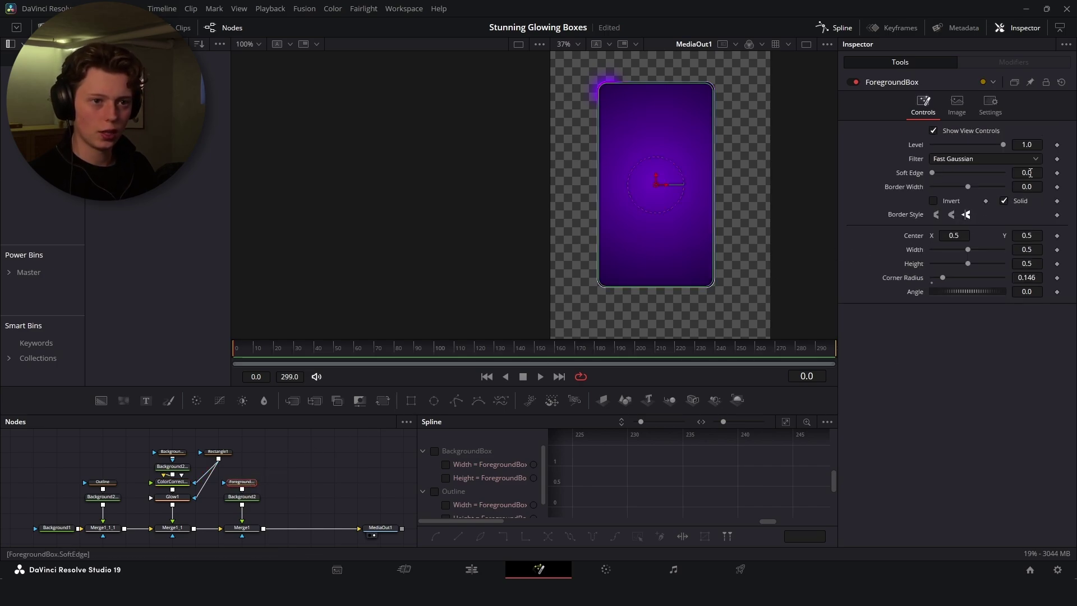
scroll(624, 103, up, 3)
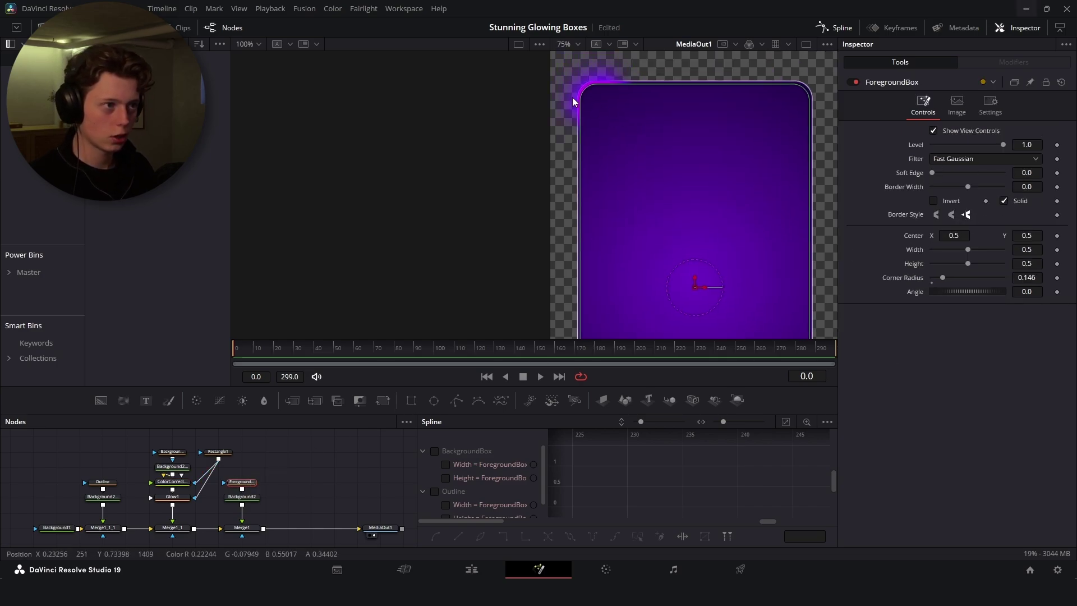
scroll(573, 99, up, 2)
drag(1032, 177, 1037, 177)
- Move the Outline rectangle and its background node up to make room above their merge
drag(272, 458, 299, 447)
mouse_move(152, 495)
mouse_down()
mouse_move(125, 466)
mouse_move(133, 455)
mouse_up()
click(147, 472)
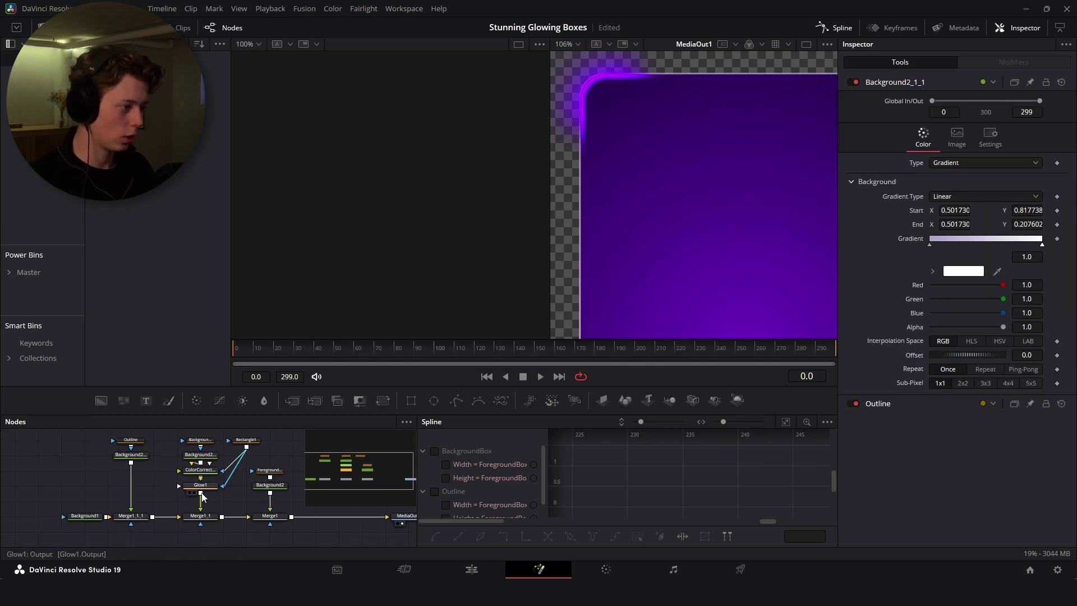
- Copy ColorCorrector1 and Glow1 into the Outline branch above its merge and mask both copies with Rectangle1
click(201, 486)
ctrl+click(200, 470)
key(ctrl+c)
click(153, 494)
key(ctrl+v)
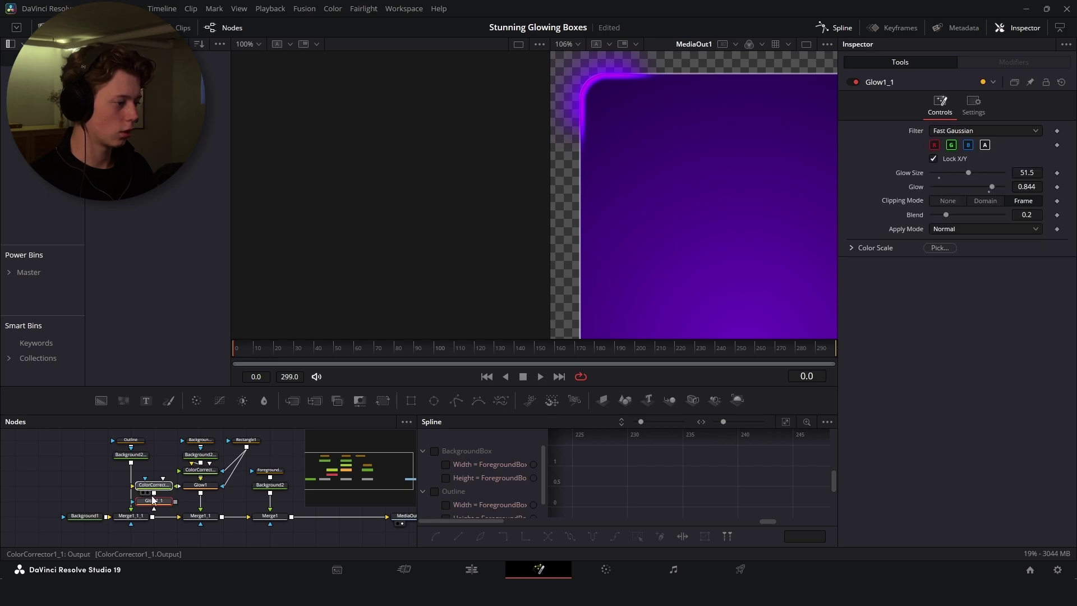
drag(153, 486, 131, 471)
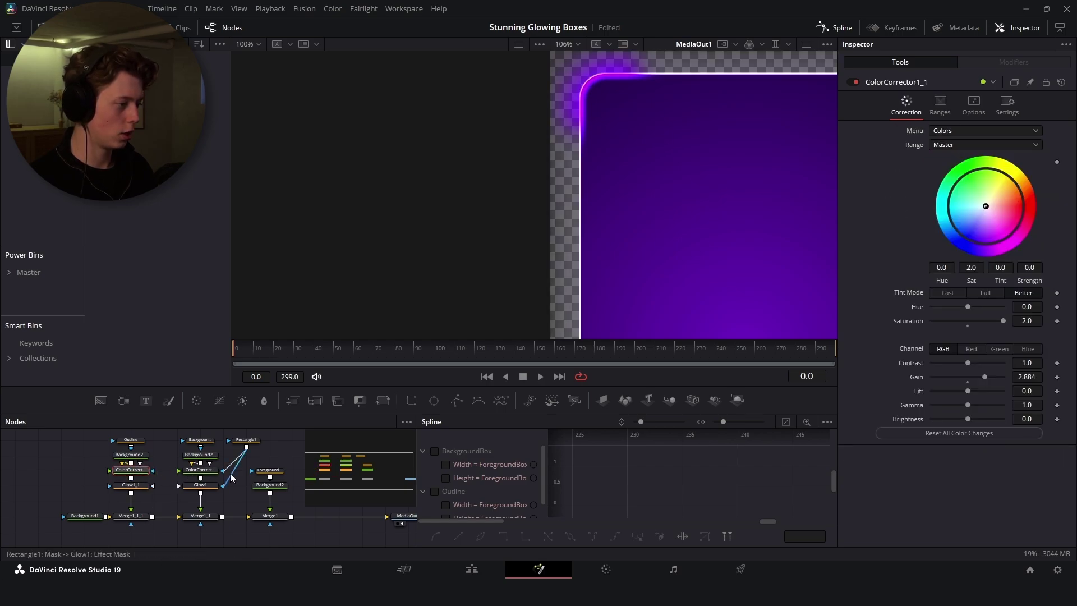
drag(247, 447, 150, 471)
drag(251, 446, 110, 487)
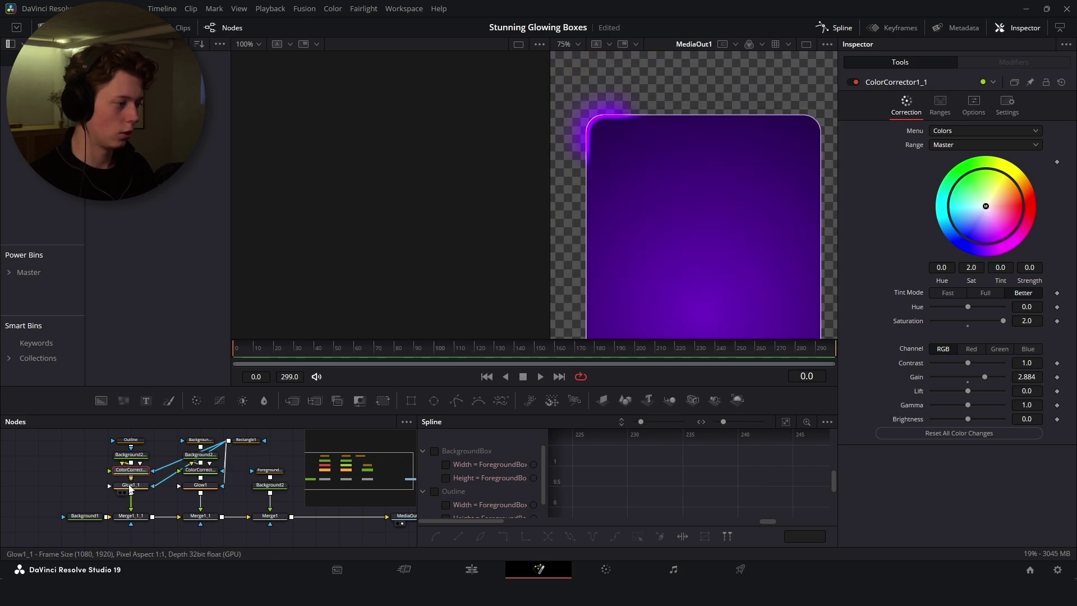
- Lower the gain of the Outline branch's ColorCorrector1_1 to about 1.808
click(131, 485)
scroll(575, 136, up, 3)
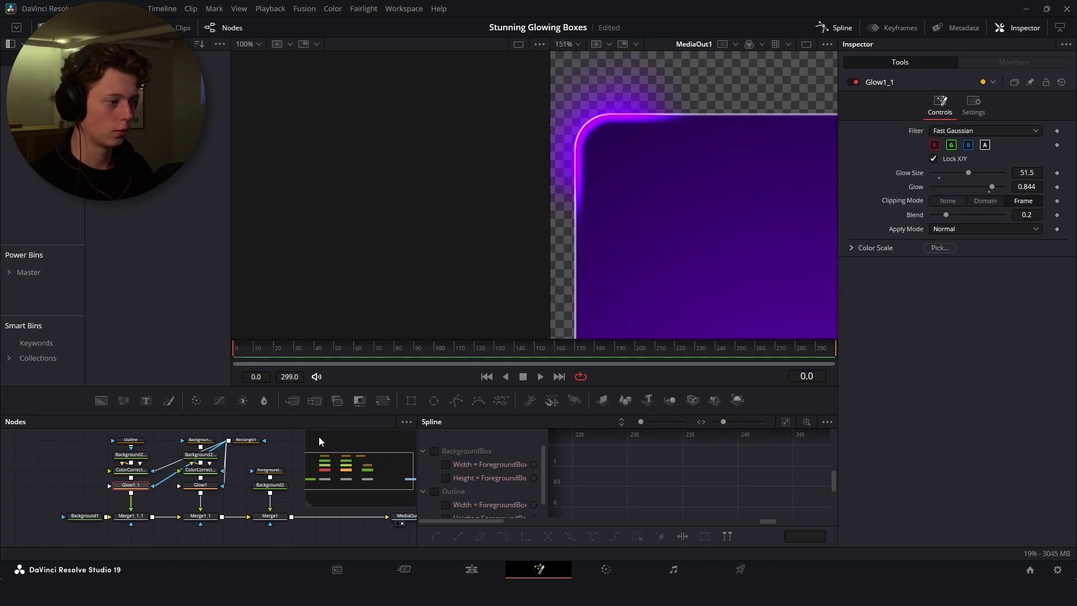
click(130, 470)
drag(1027, 377, 1010, 377)
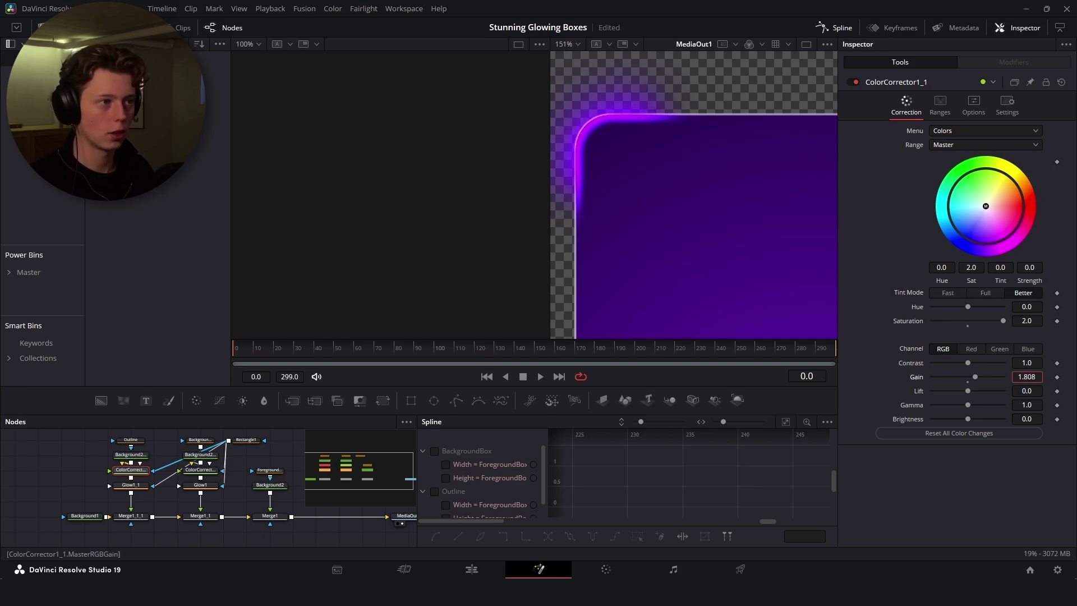
scroll(623, 257, down, 3)
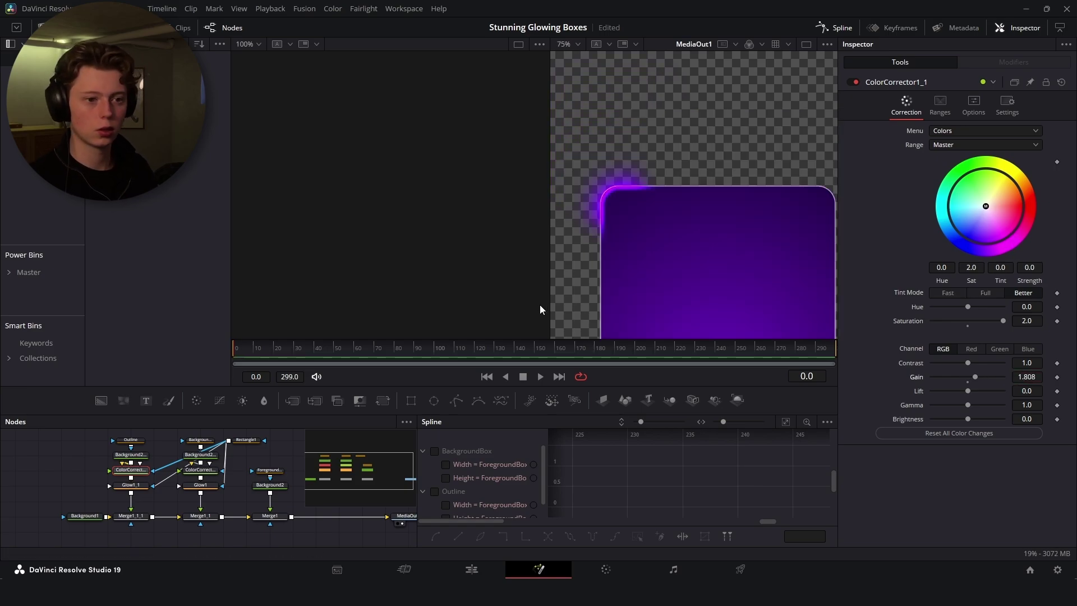
- Tint ColorCorrector1 towards magenta with tint -0.1834 and strength 0.3618, and save the project
click(200, 469)
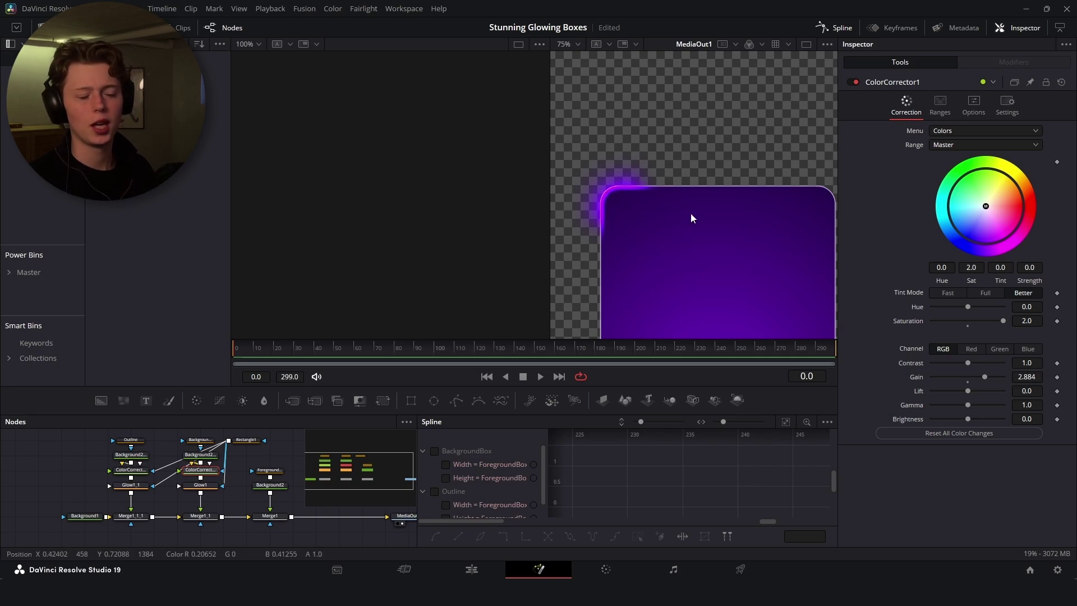
drag(986, 207, 994, 226)
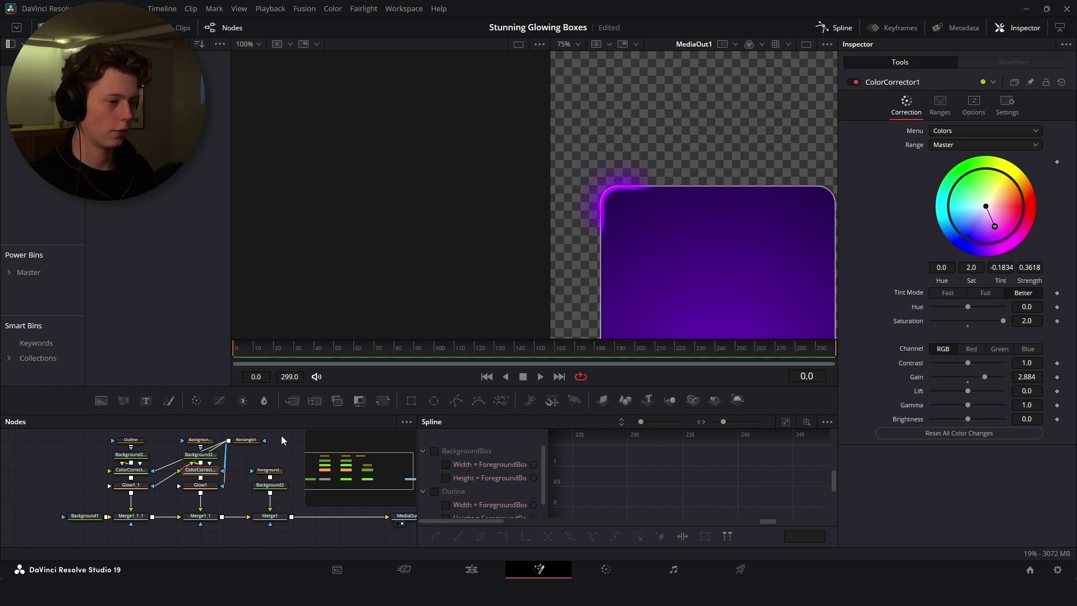
scroll(746, 303, down, 3)
drag(746, 303, 716, 156)
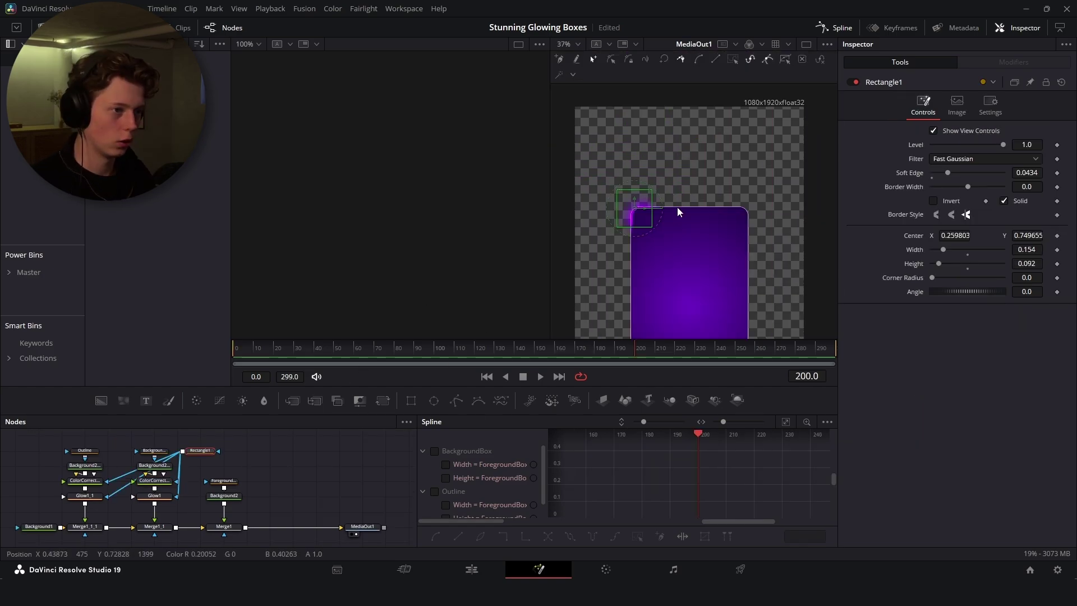
key(ctrl+s)
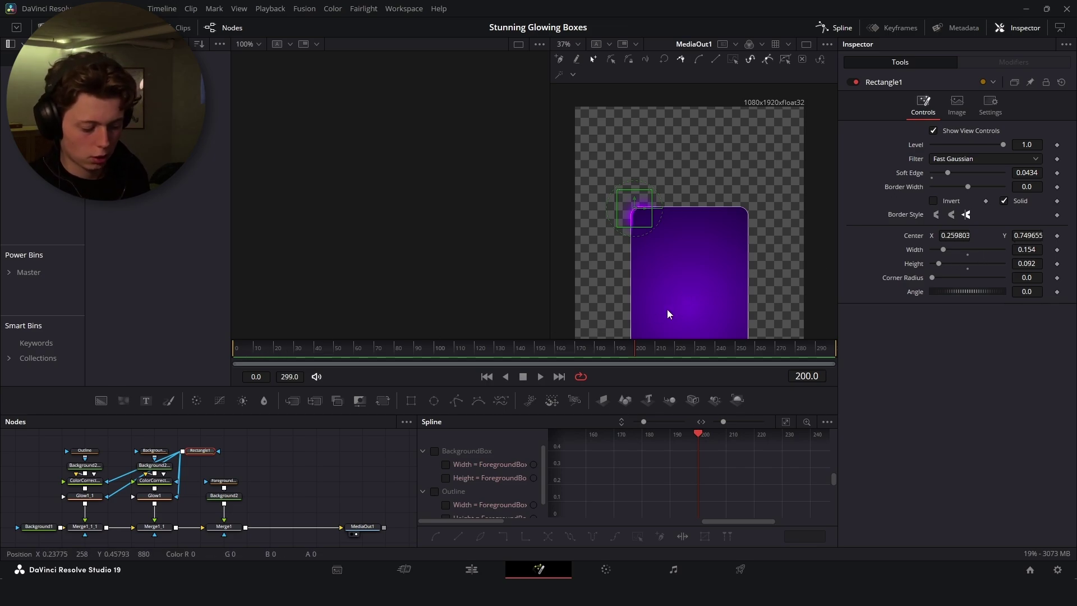
- Keyframe Rectangle1's center at frame 0 and move it to the box's lower-right corner at frame 100
key(Home)
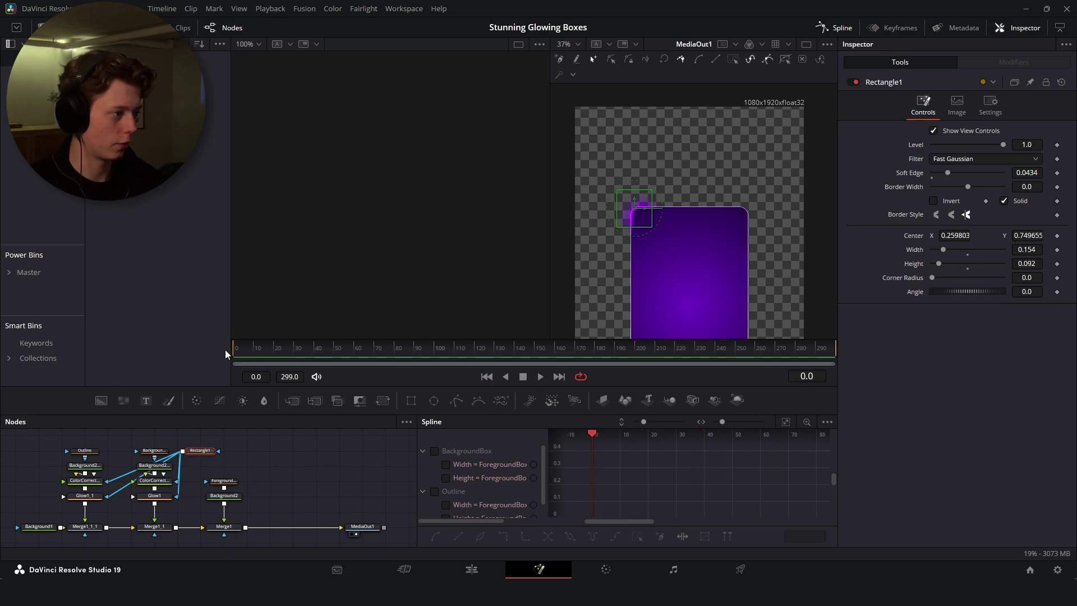
click(1057, 235)
click(433, 353)
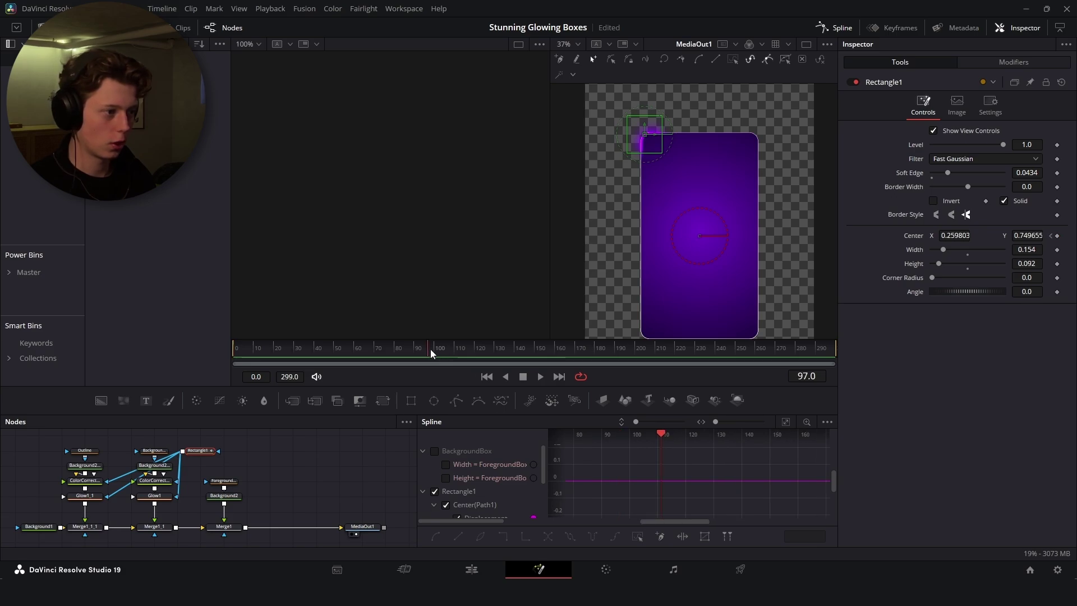
drag(657, 176, 757, 355)
drag(738, 258, 759, 351)
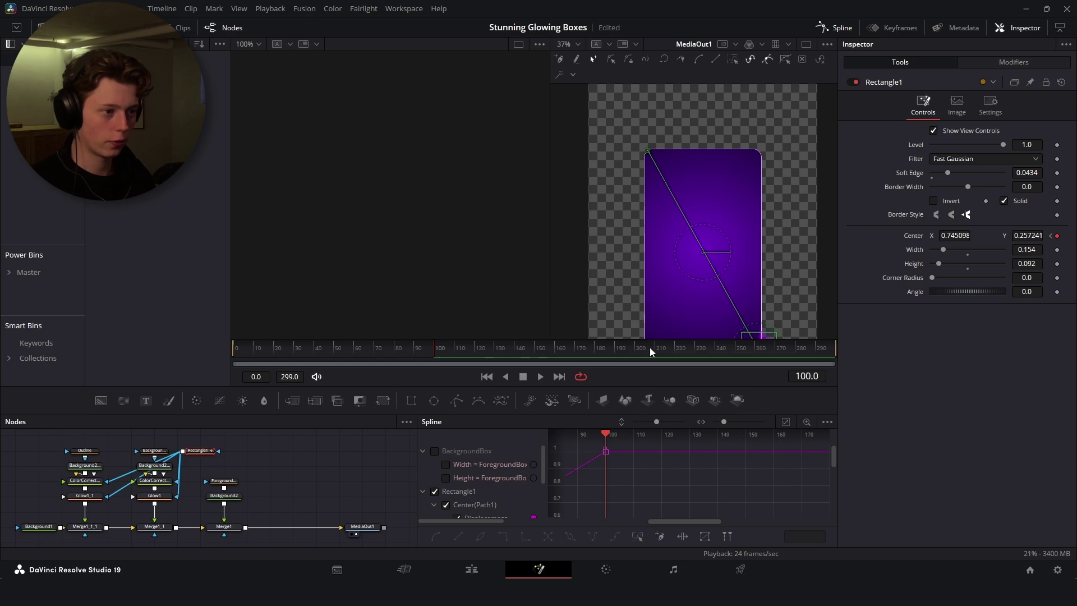
- Move Rectangle1's center back to the box's upper-left corner at frame 200
click(636, 348)
click(564, 59)
click(626, 104)
- Bend Rectangle1's motion path with its point handles so it follows all four edges of the box
click(433, 347)
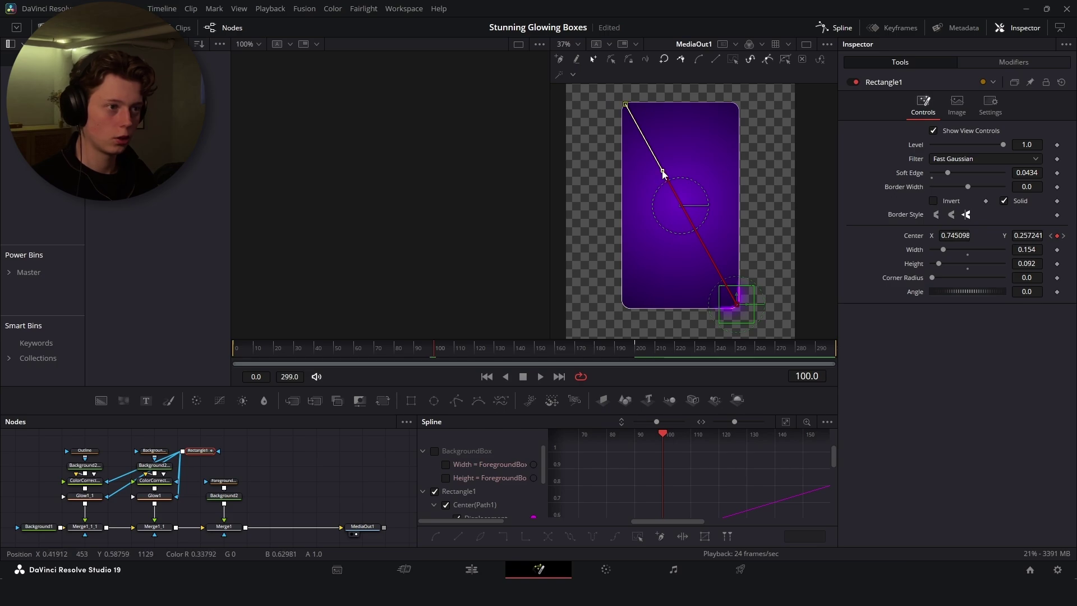
drag(662, 171, 623, 309)
drag(736, 307, 623, 348)
click(625, 104)
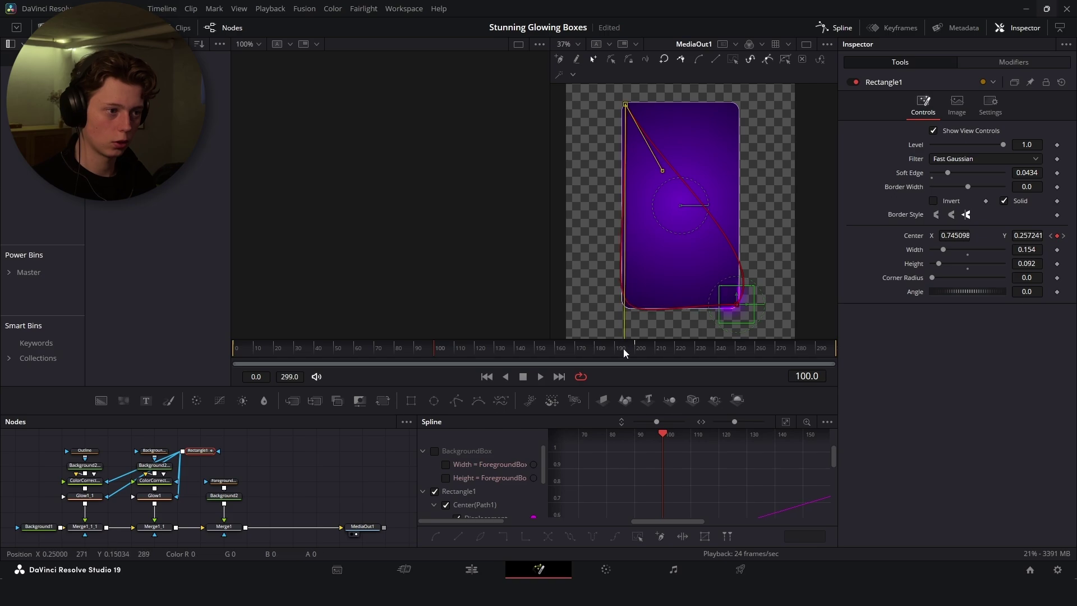
drag(662, 173, 788, 98)
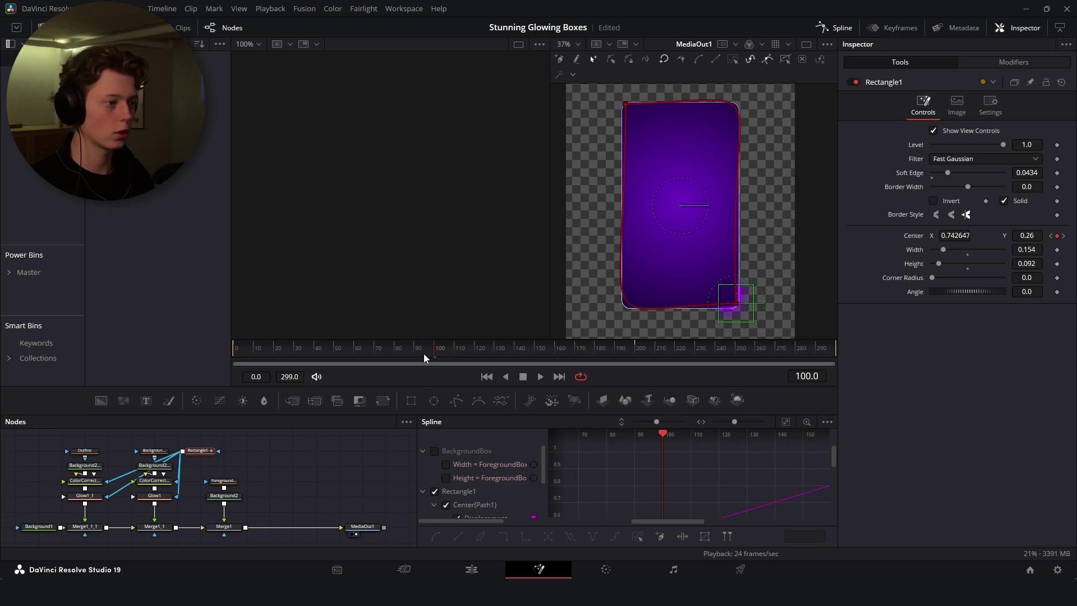
- Play the mask animation from the first frame to check the glow travelling around the box
drag(424, 358, 237, 358)
key(space)
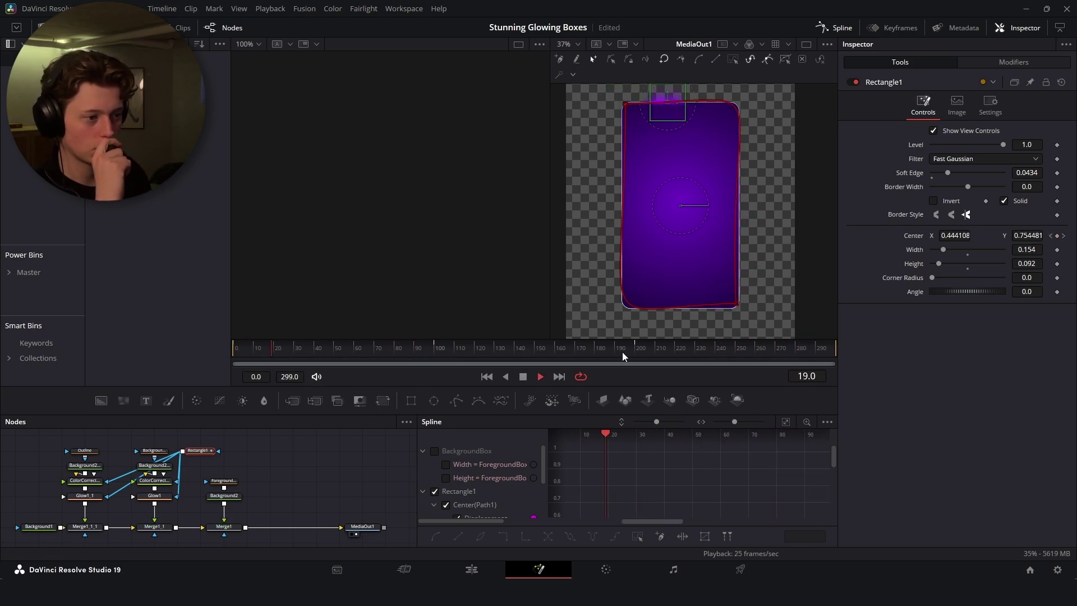
key(space)
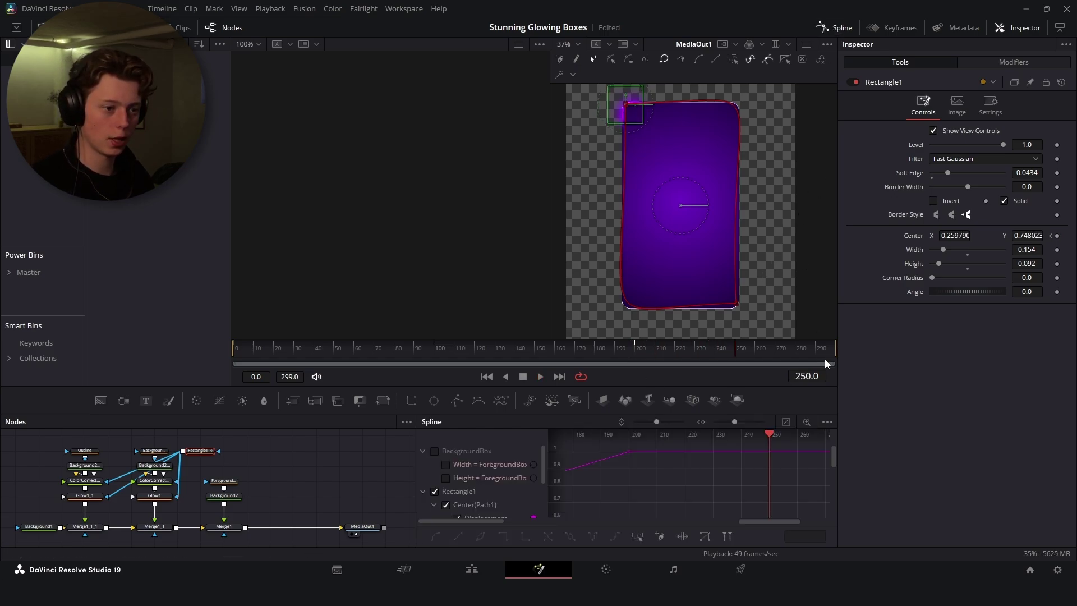
- Select all keyframes of Rectangle1's path displacement in the spline editor and set them to Loop
click(785, 421)
scroll(473, 470, down, 2)
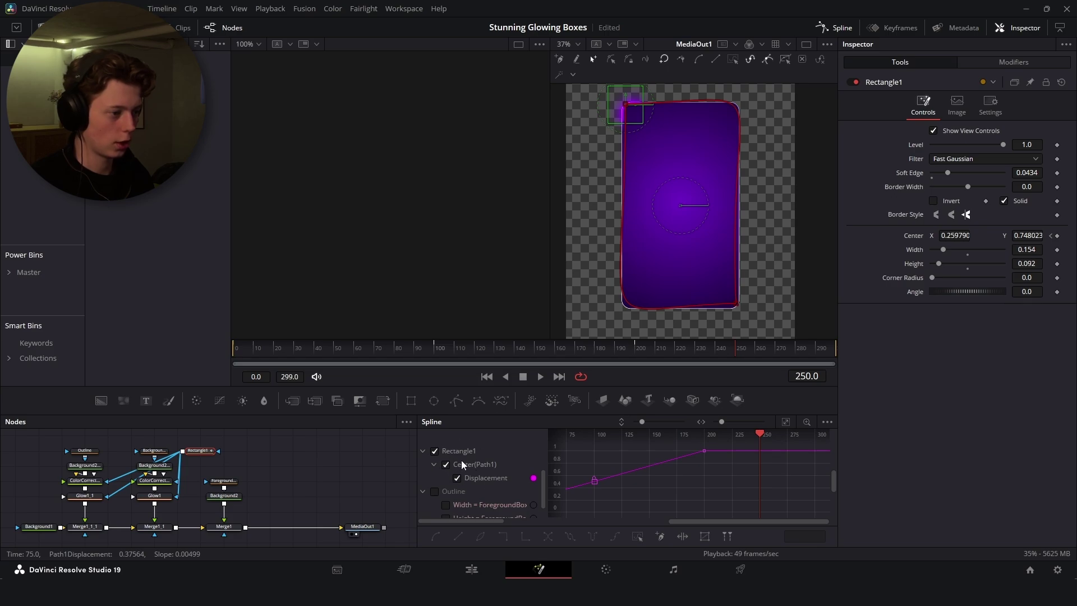
click(788, 421)
scroll(813, 443, down, 3)
drag(818, 443, 644, 537)
right_click(789, 480)
mouse_move(846, 333)
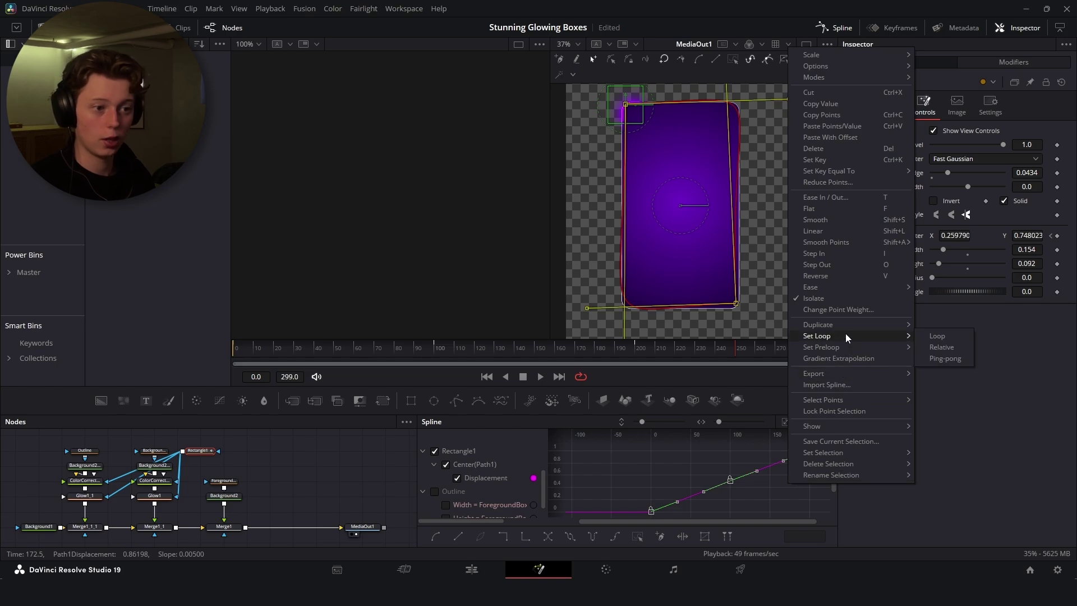
click(934, 336)
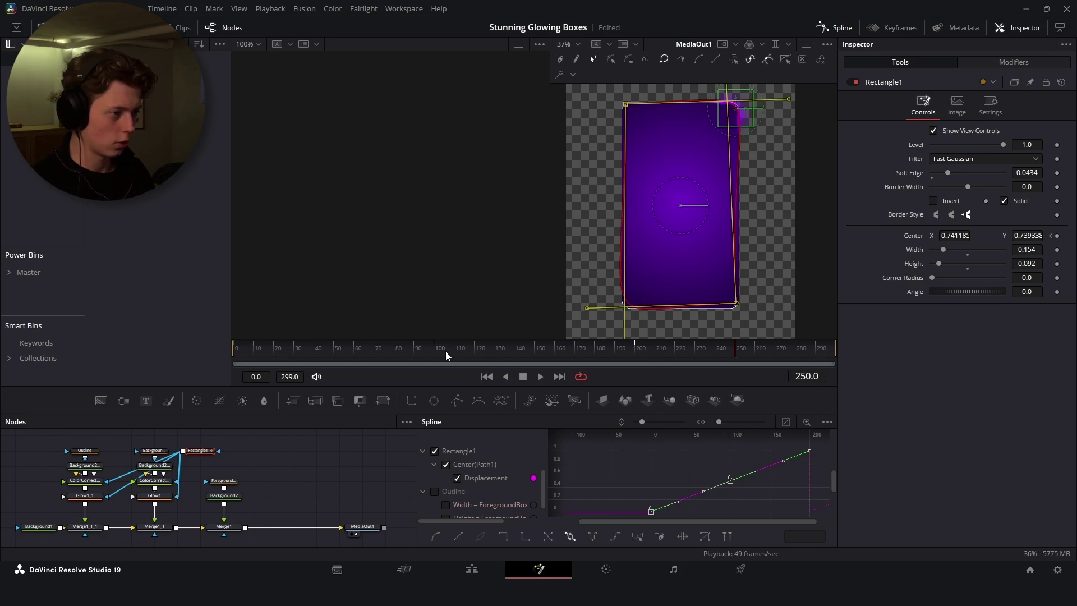
- Add a Background node with a Polygon mask and merge it between Merge1 and MediaOut1
drag(326, 488, 312, 487)
click(285, 483)
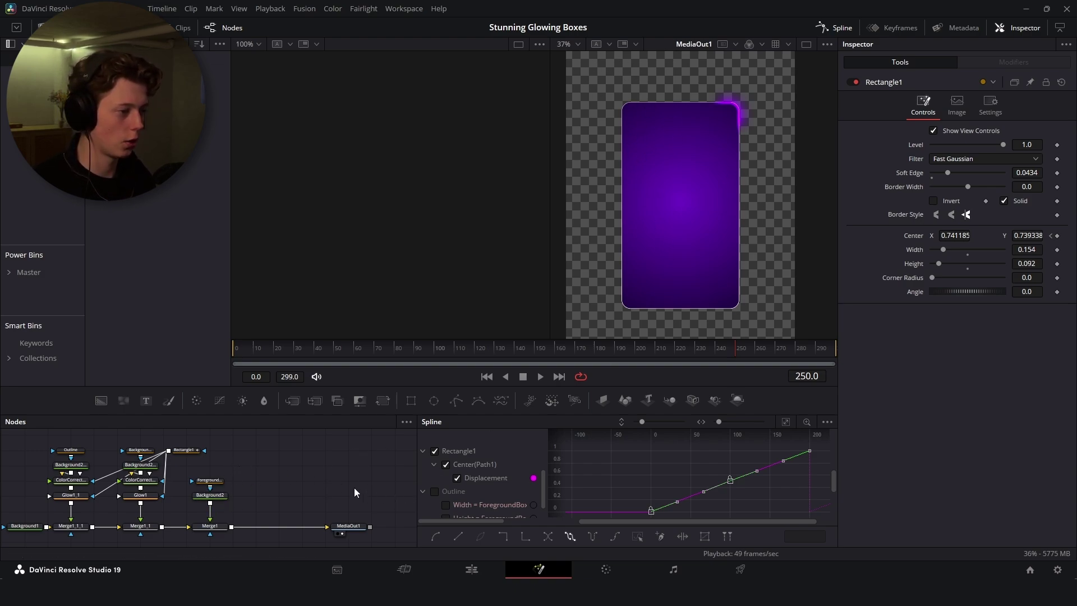
drag(103, 403, 276, 512)
click(457, 399)
drag(258, 512, 232, 526)
click(287, 494)
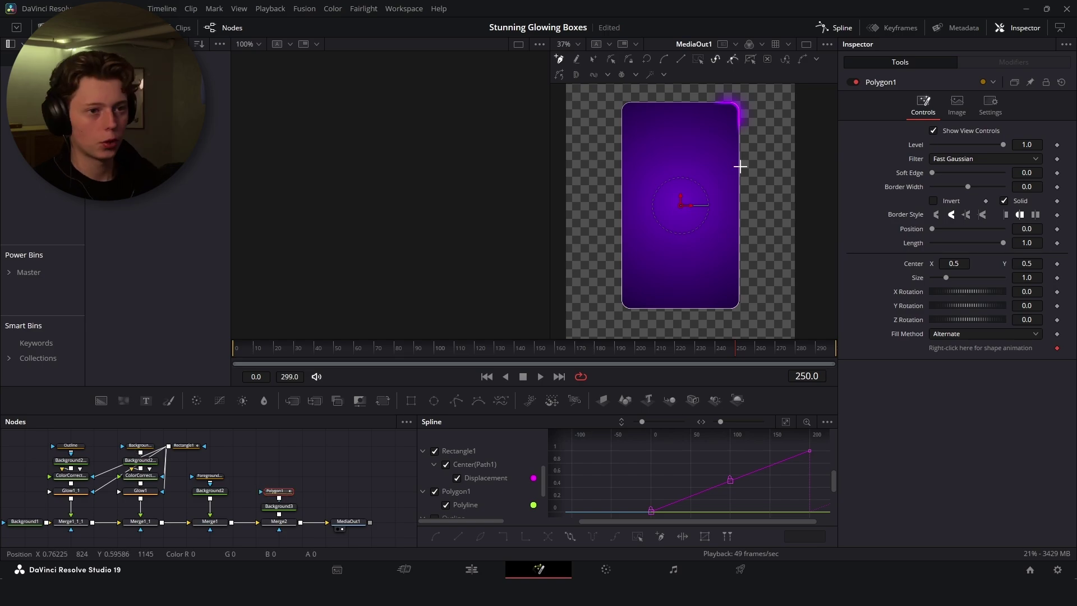
- Set Background3's color to light grey #c1c1c1 and select its Polygon1 mask for drawing
click(279, 506)
click(963, 196)
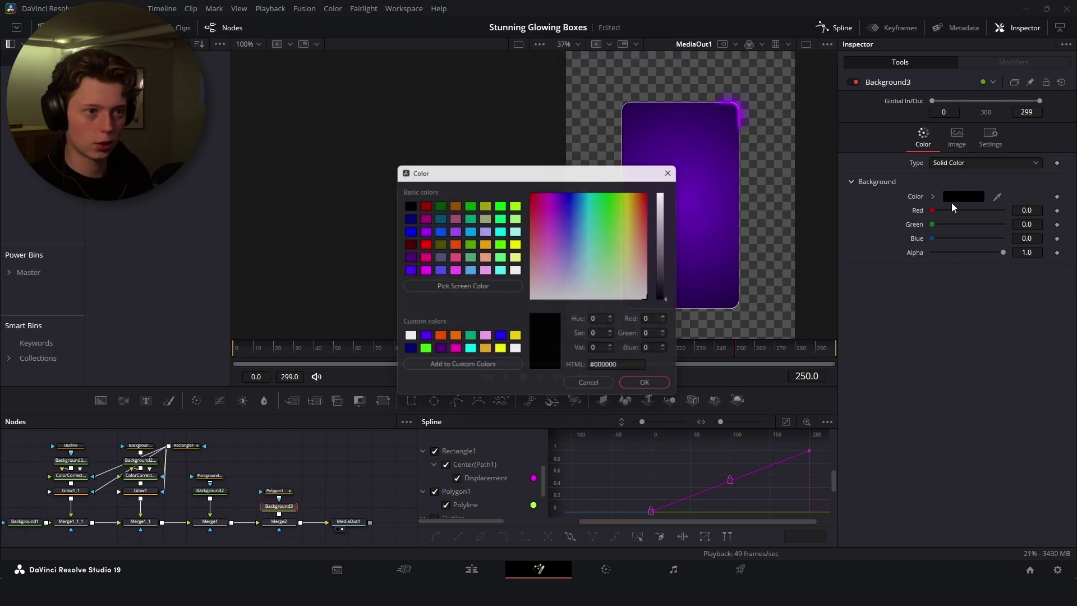
drag(669, 247, 673, 222)
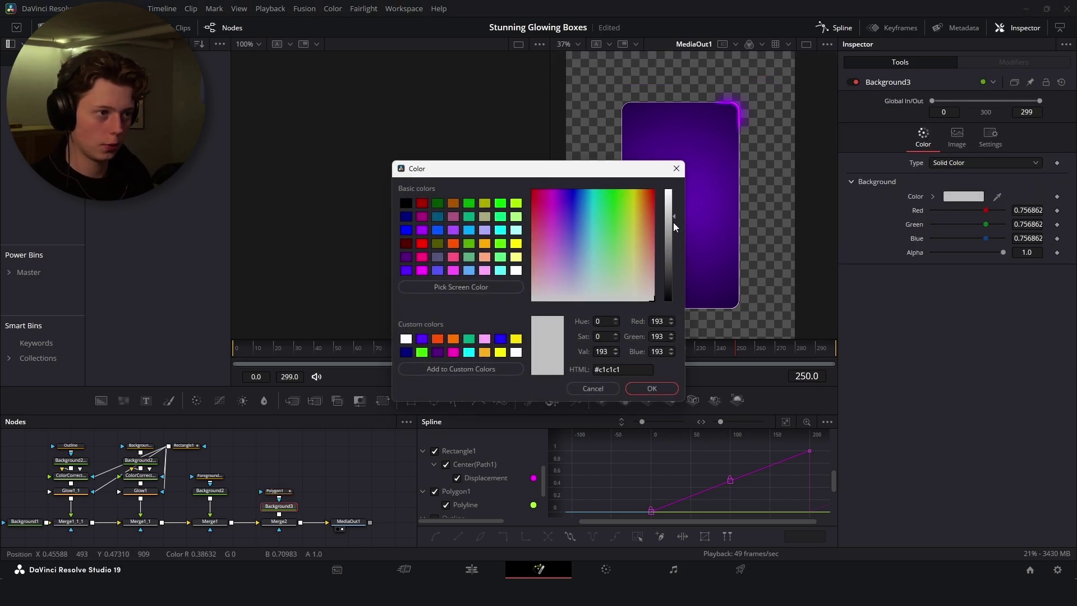
click(652, 389)
click(275, 491)
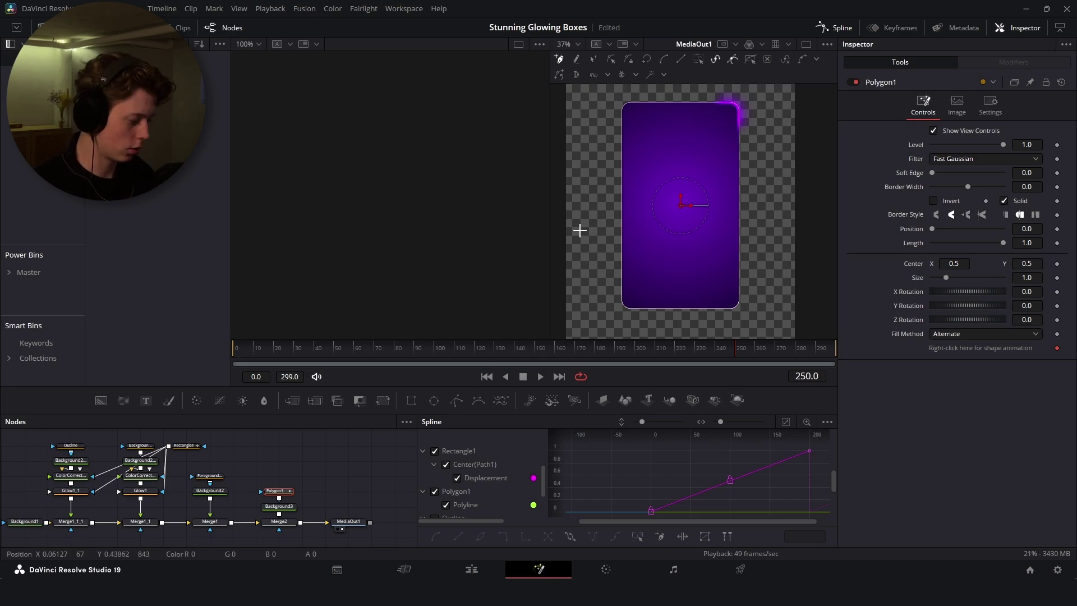
- Rename the Polygon1 mask as InnerShadow
key(F2)
text(InnerShadow)
key(Return)
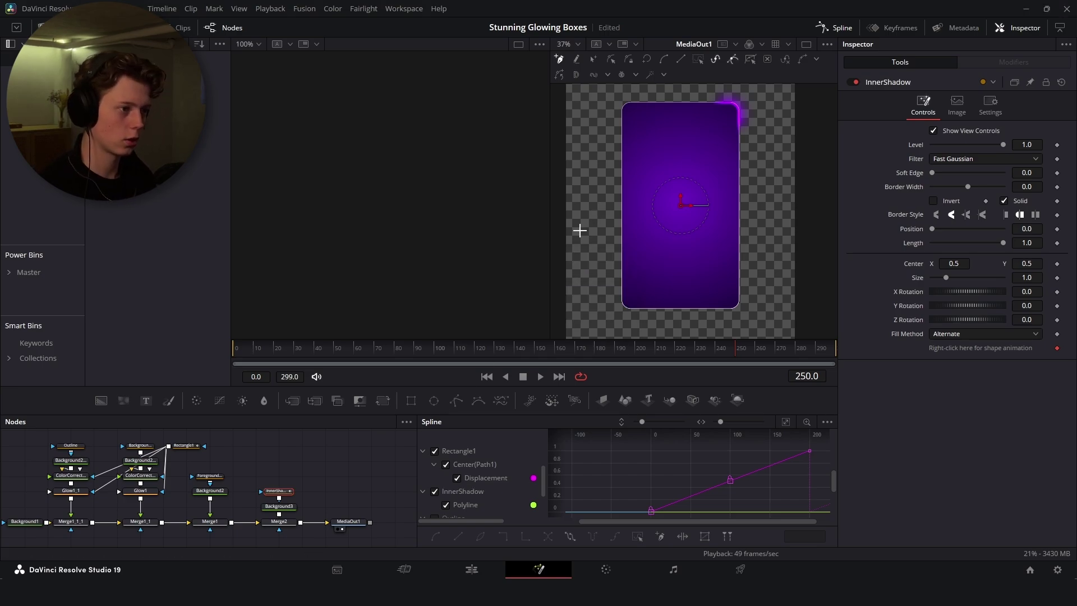
- Draw a closed L-shaped InnerShadow polygon along the purple box's left and bottom edges, extending past its outline
scroll(605, 113, up, 2)
scroll(650, 113, up, 4)
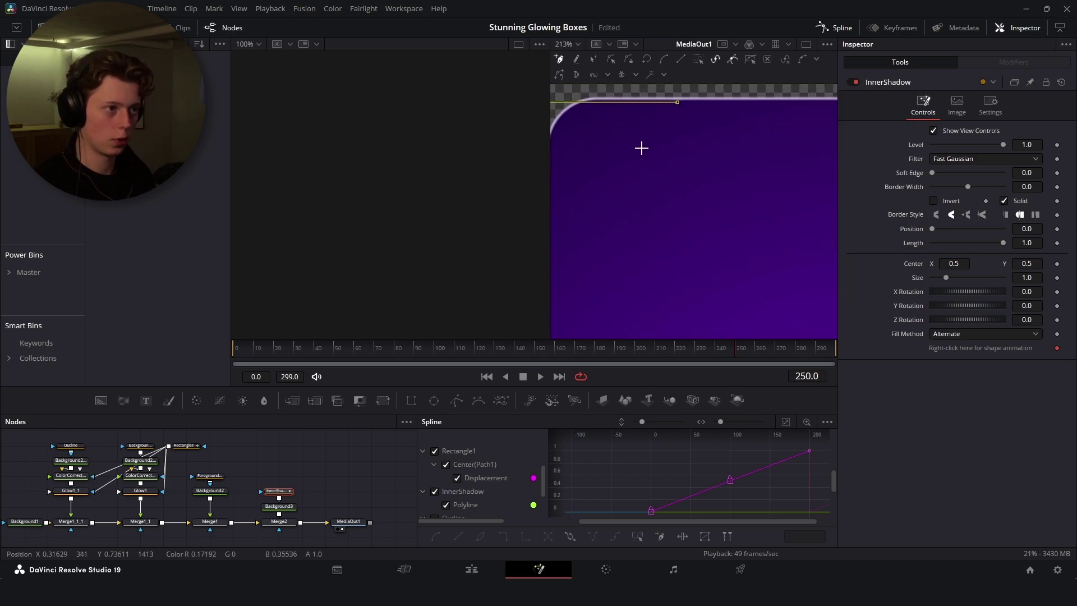
click(630, 152)
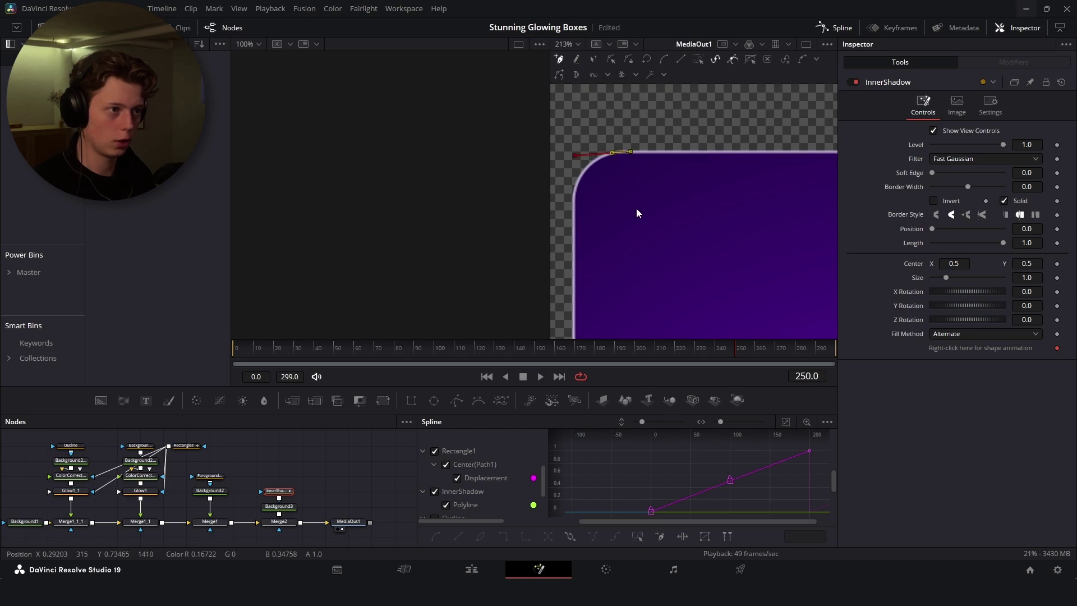
scroll(637, 168, down, 5)
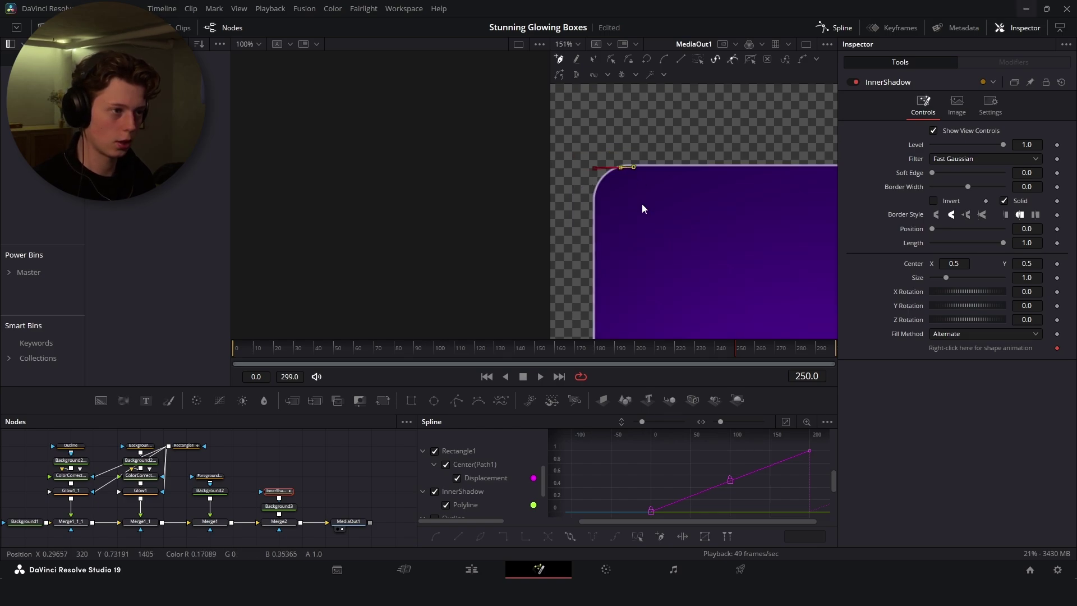
click(618, 306)
drag(618, 306, 613, 314)
drag(622, 283, 644, 224)
click(807, 256)
click(801, 282)
click(626, 276)
drag(626, 276, 663, 324)
click(645, 144)
click(661, 328)
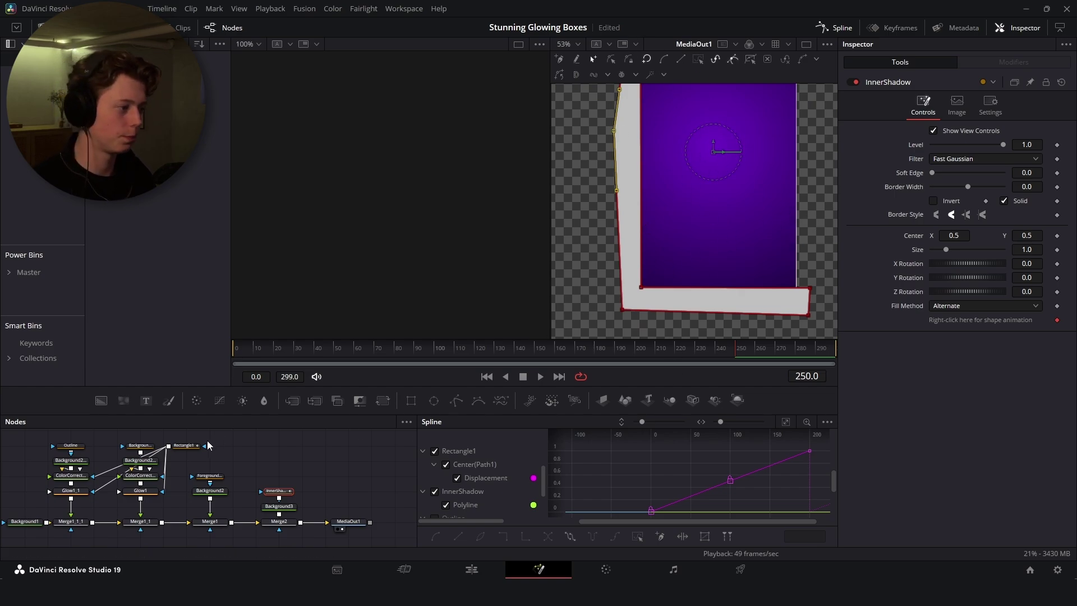
- Duplicate the BackgroundBox mask and connect the copy to Merge2's mask input to clip the grey shape to the box
click(149, 448)
key(ctrl+c)
key(ctrl+v)
scroll(258, 471, down, 3)
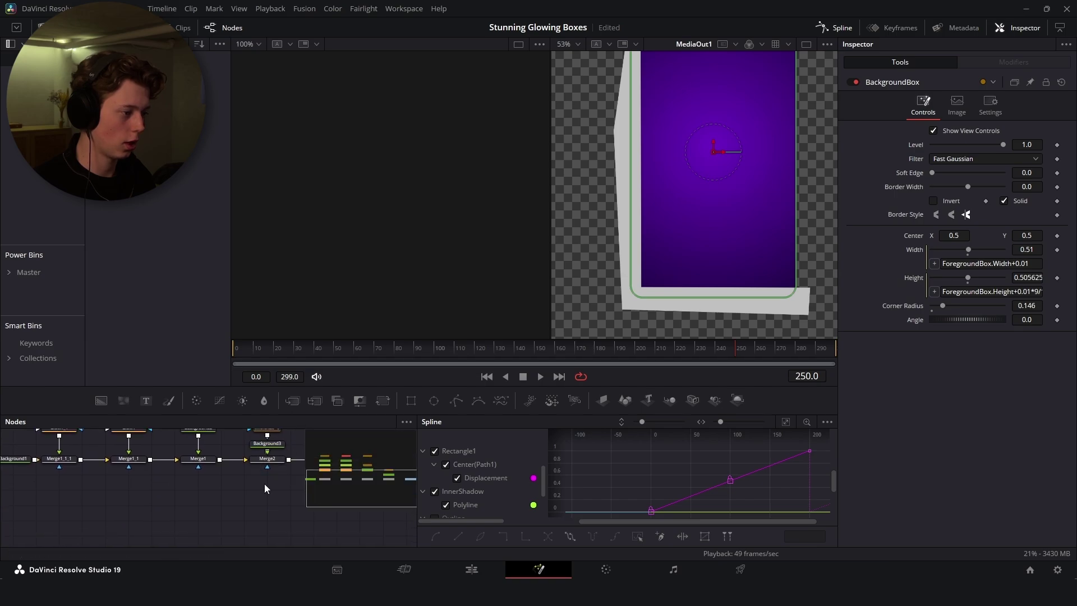
drag(285, 508, 268, 462)
drag(267, 505, 268, 474)
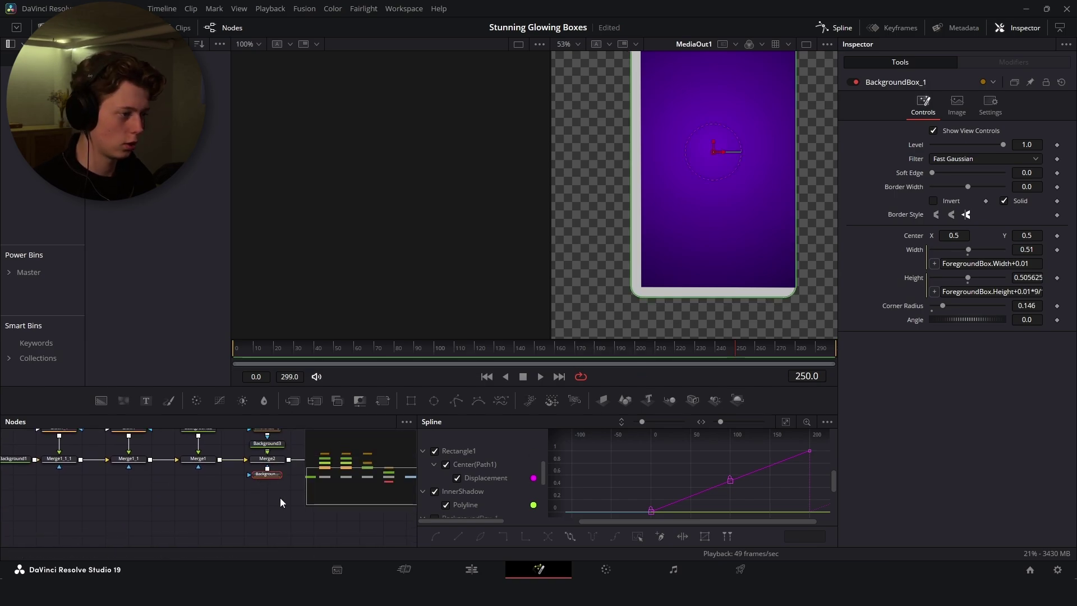
- Set Merge2's blend to 0.126 and increase the InnerShadow mask's soft edge
click(270, 444)
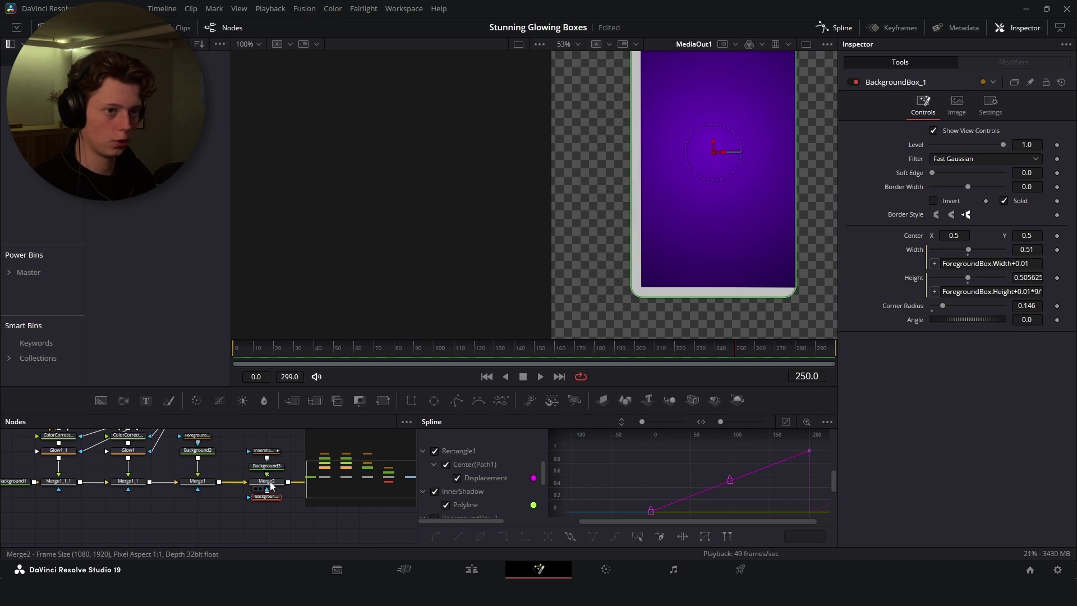
click(270, 482)
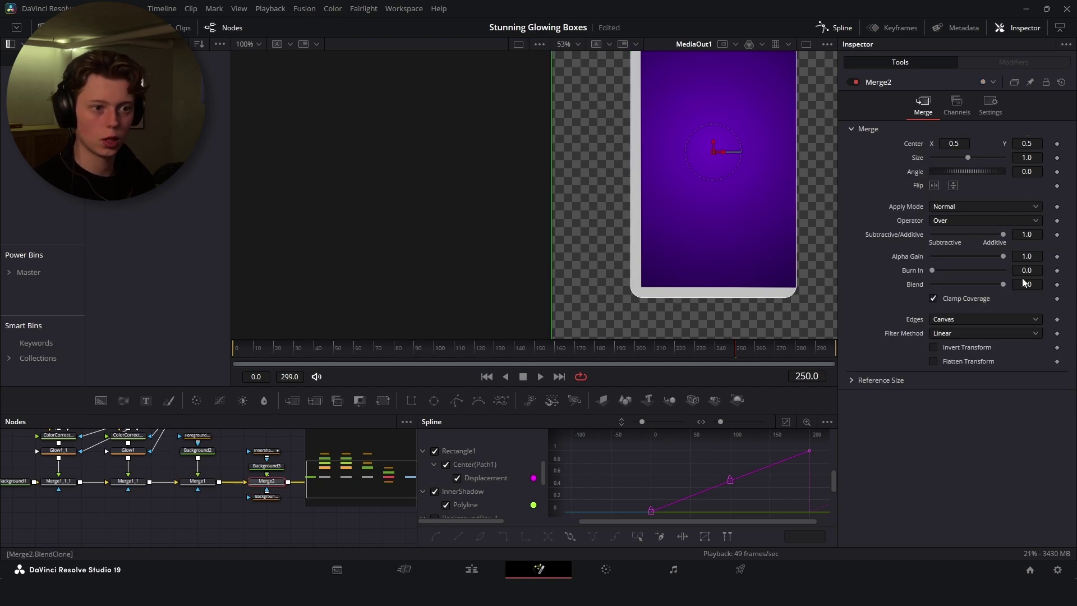
drag(1031, 284, 705, 284)
text(0.126)
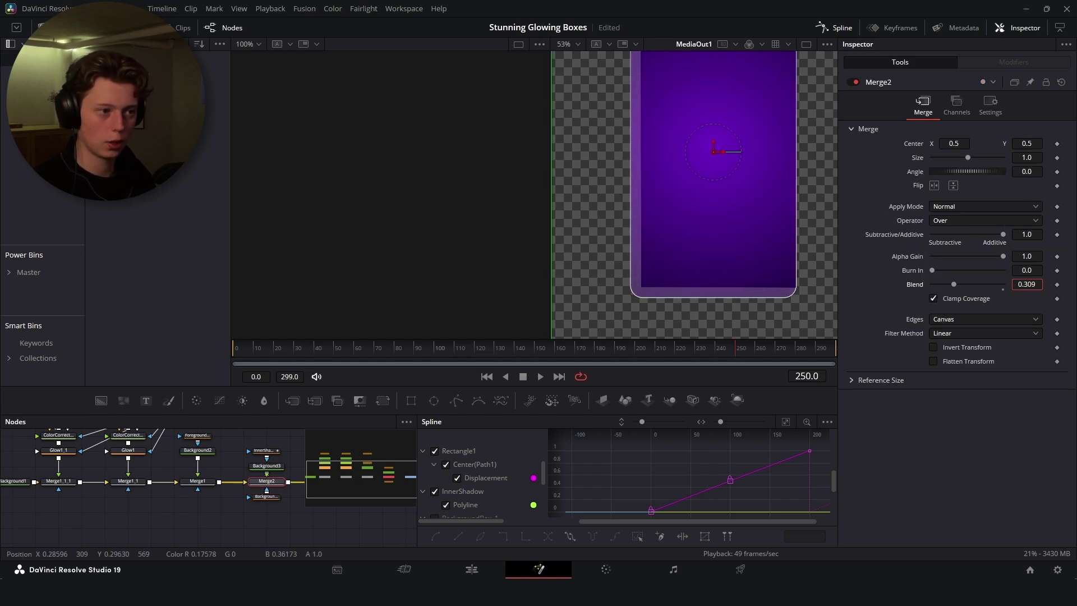
key(Return)
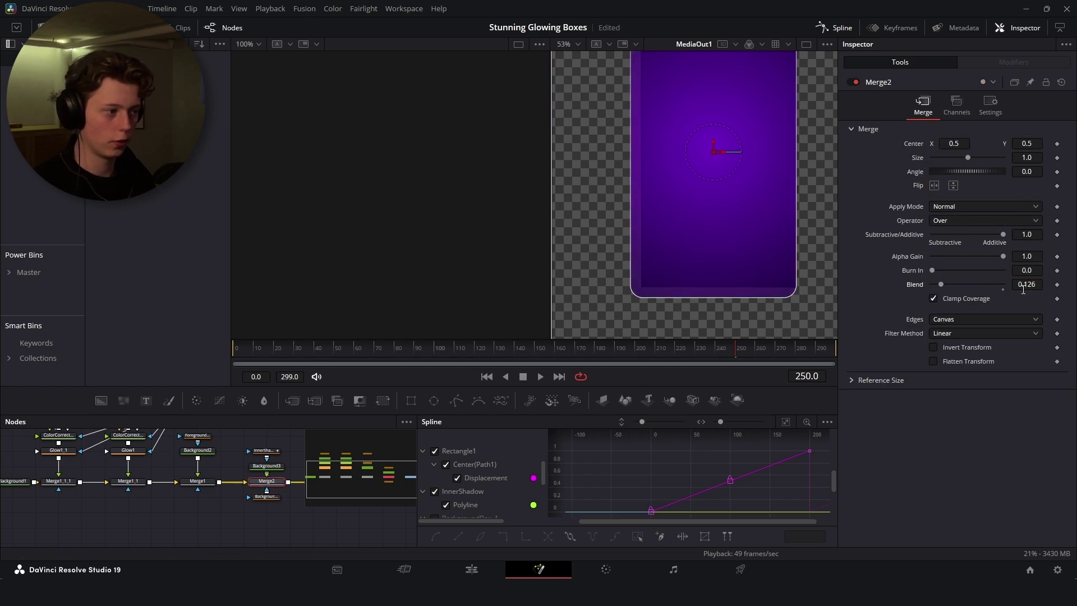
click(279, 452)
drag(1029, 173, 1070, 173)
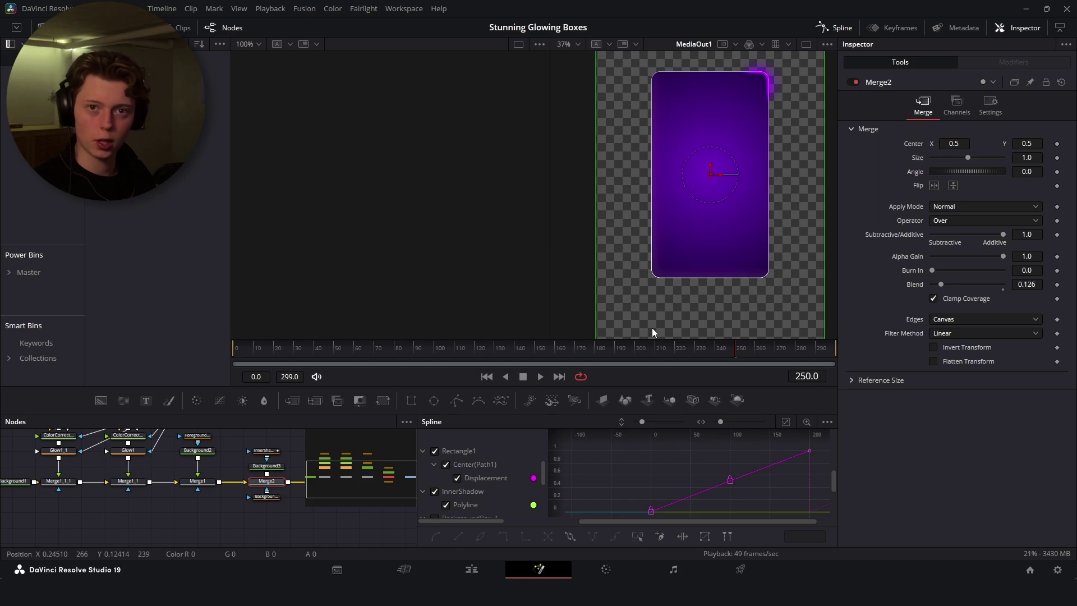
- Play the composition from the first frame to check the glowing box with its inner shadow
drag(271, 346, 221, 352)
key(space)
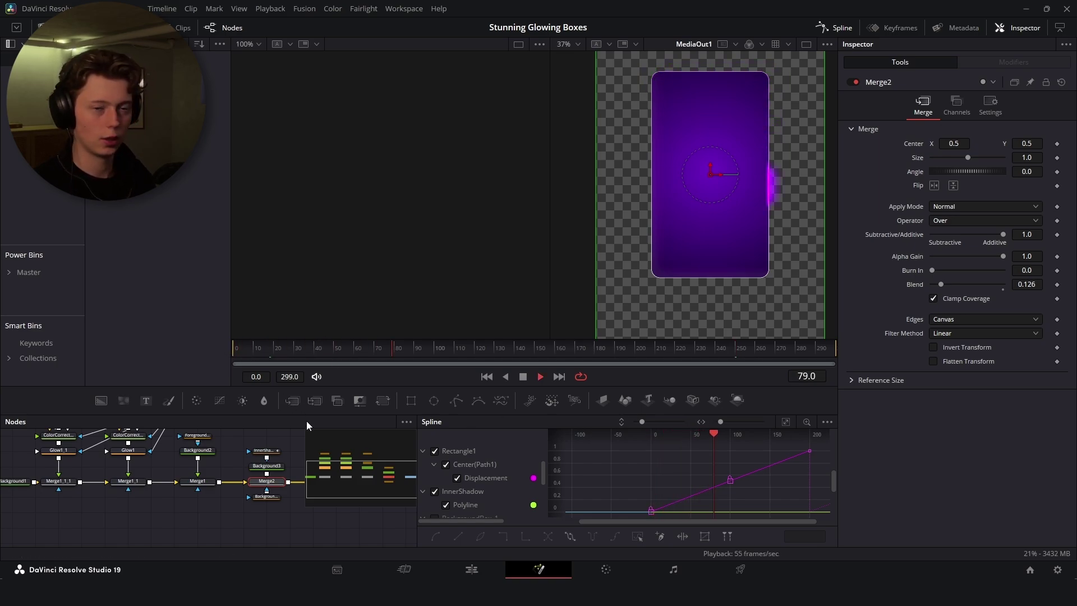